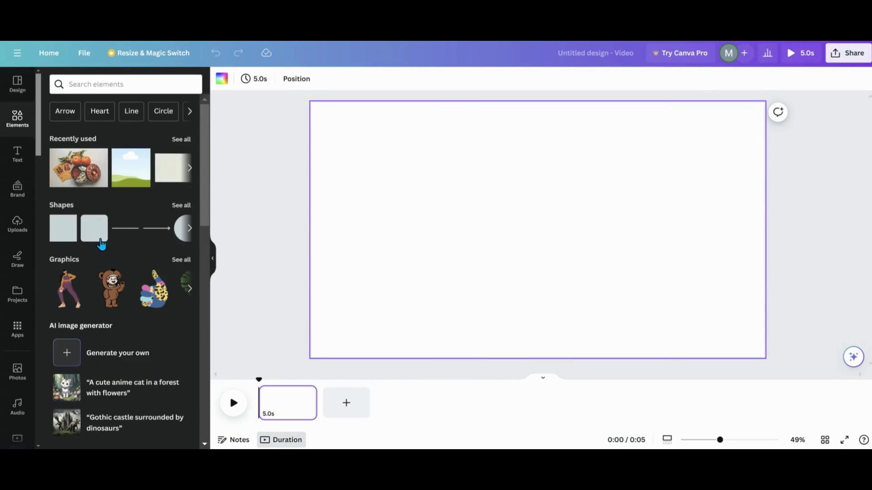
# - Add a square shape to the page and stretch it into a wide horizontal rectangle near the centre
pyautogui.click(68, 237)
pyautogui.moveTo(575, 228); pyautogui.dragTo(643, 230)
pyautogui.moveTo(500, 232); pyautogui.dragTo(408, 230)
pyautogui.moveTo(642, 227); pyautogui.dragTo(662, 230)
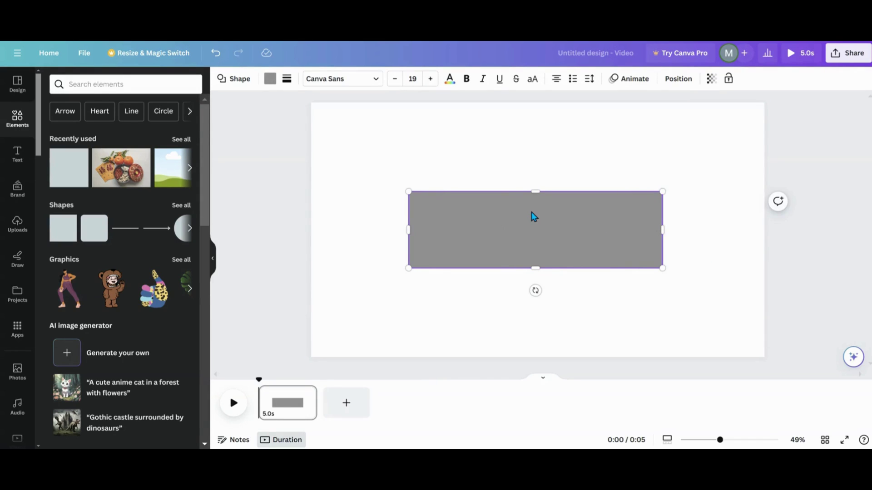
# - Give the rectangle a solid border with weight 14 and set its corner rounding to 20
pyautogui.click(287, 79)
pyautogui.moveTo(287, 169); pyautogui.dragTo(317, 169)
pyautogui.moveTo(286, 141); pyautogui.dragTo(308, 146)
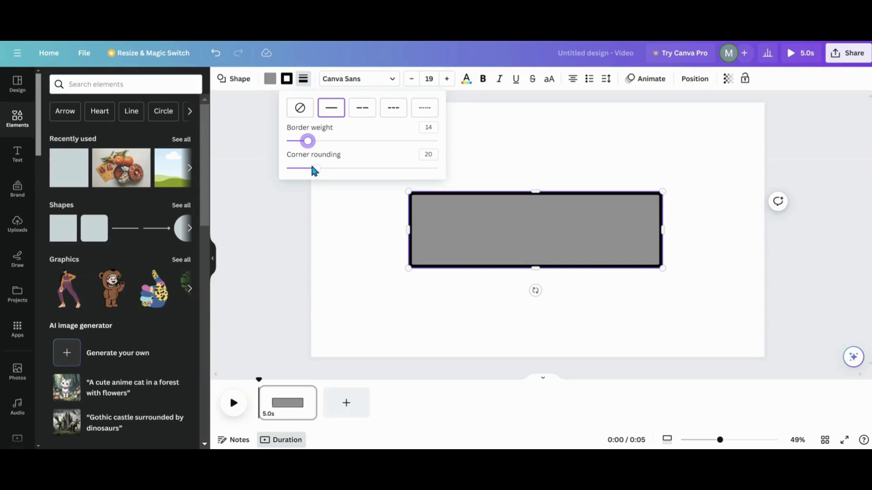
# - Fill the rectangle with the light green-to-blue gradient and colour its border light aqua
pyautogui.click(269, 80)
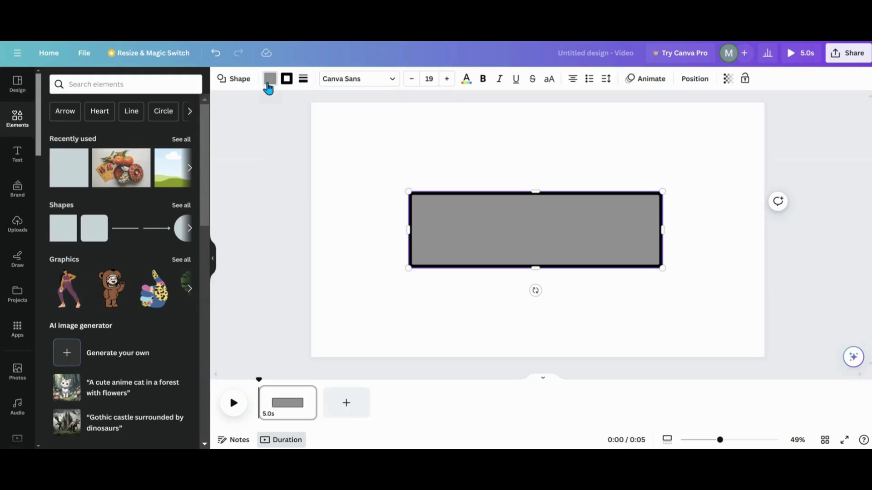
pyautogui.scroll(-1, 139, 272)
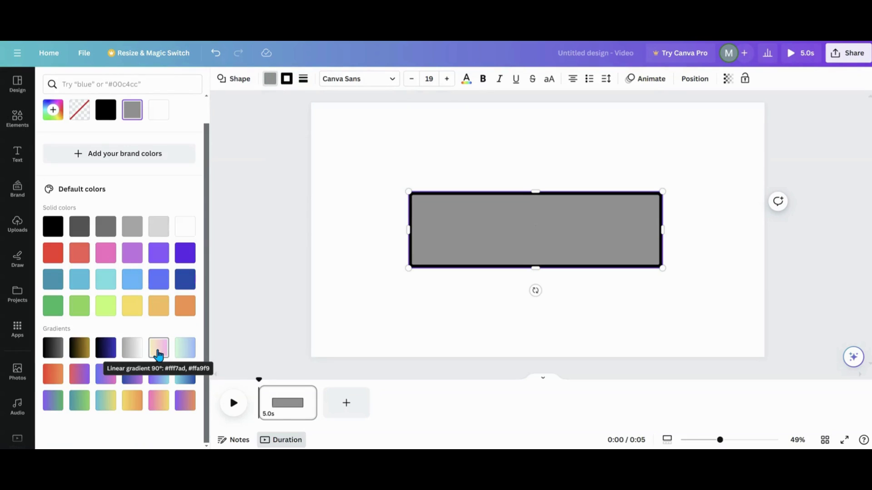
pyautogui.click(185, 348)
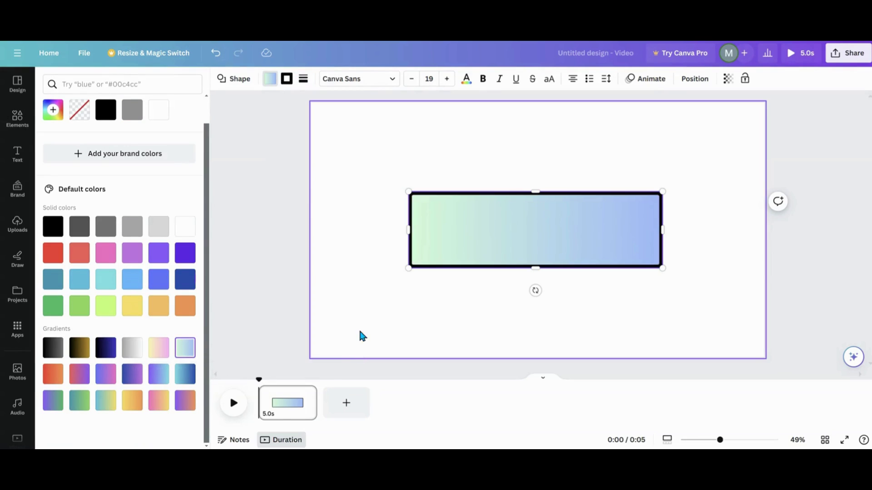
pyautogui.click(286, 79)
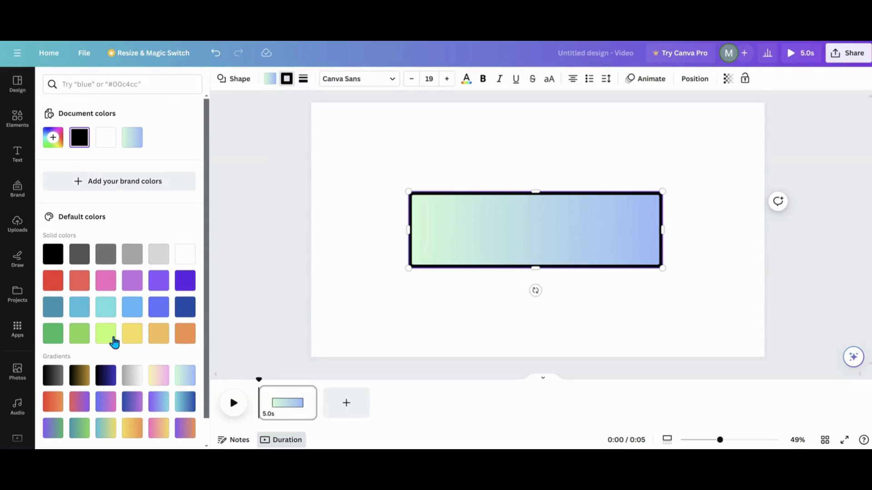
pyautogui.click(110, 312)
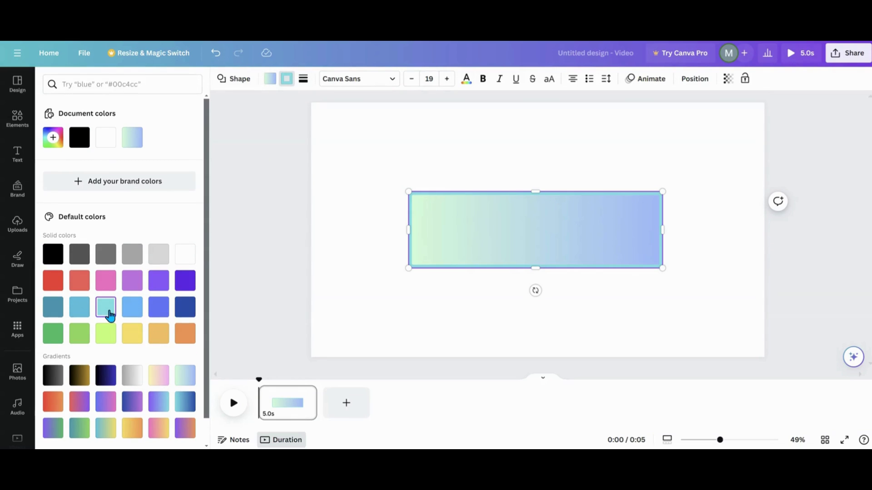
# - Move the rectangle slightly upward so it sits horizontally centred on the page
pyautogui.click(372, 285)
pyautogui.click(461, 234)
pyautogui.moveTo(460, 231); pyautogui.dragTo(462, 222)
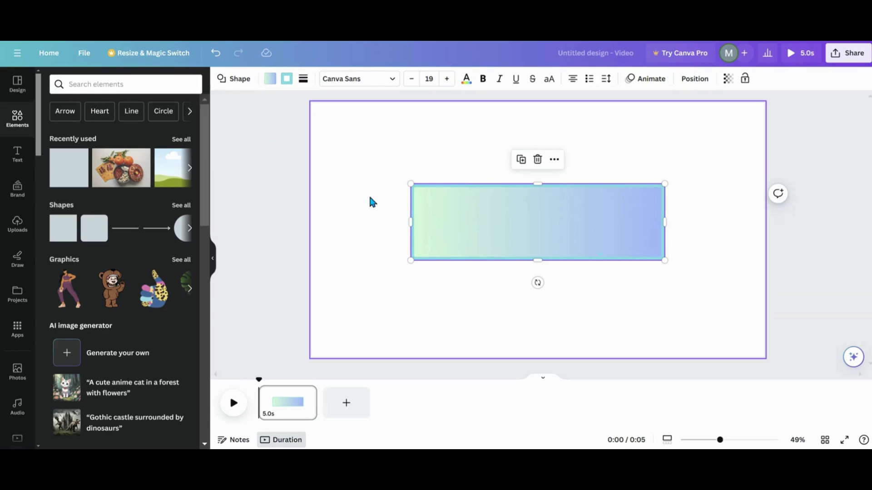
# - Add a heading text box and replace its placeholder text with a single period "."
pyautogui.scroll(-4, 139, 239)
pyautogui.scroll(4, 139, 239)
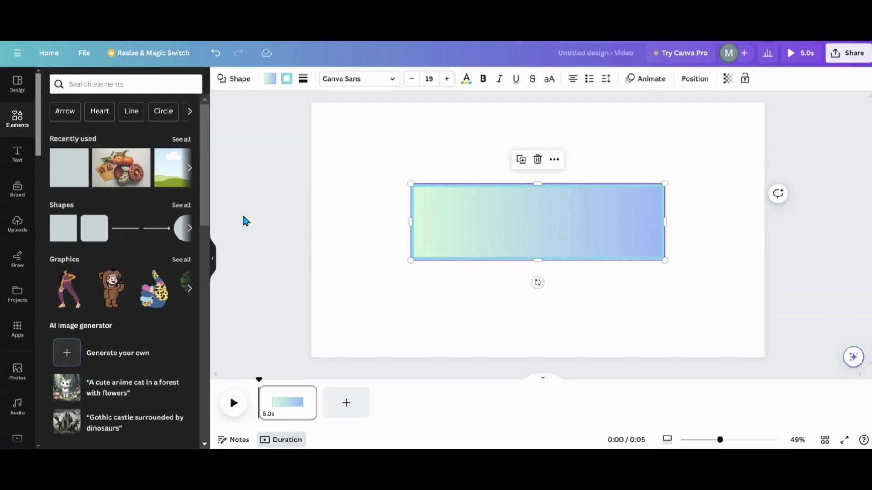
pyautogui.click(18, 157)
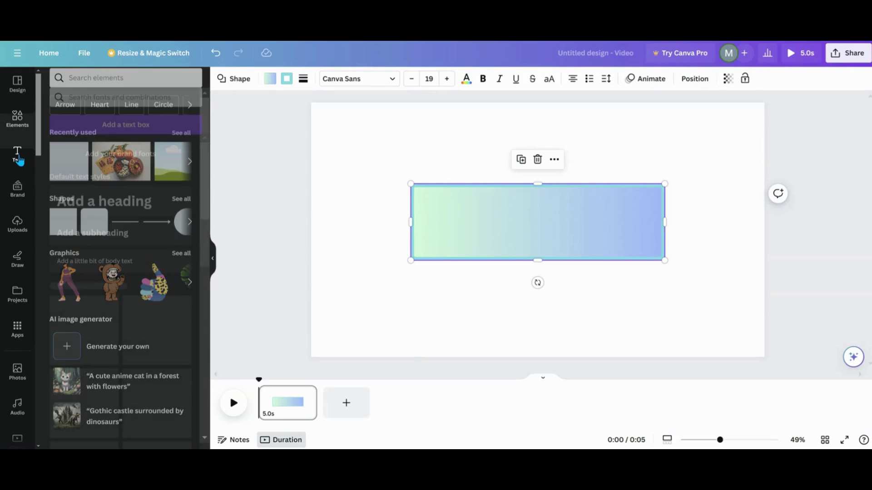
pyautogui.click(121, 199)
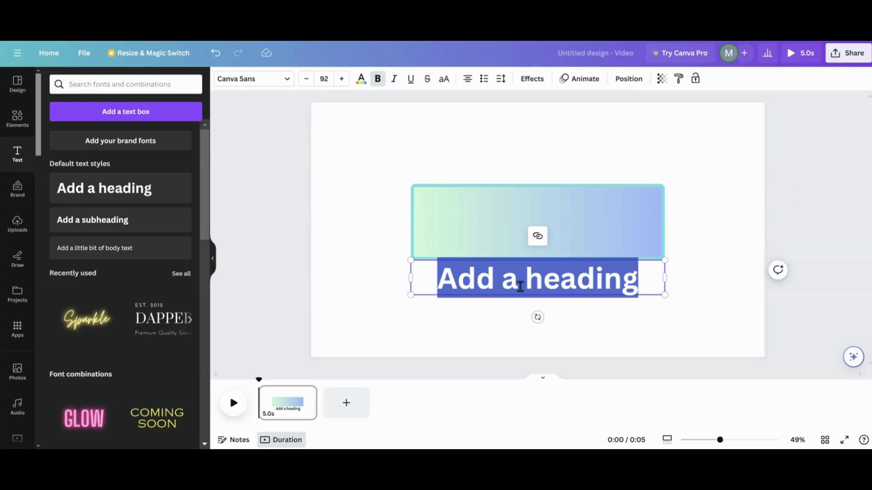
pyautogui.write('.')
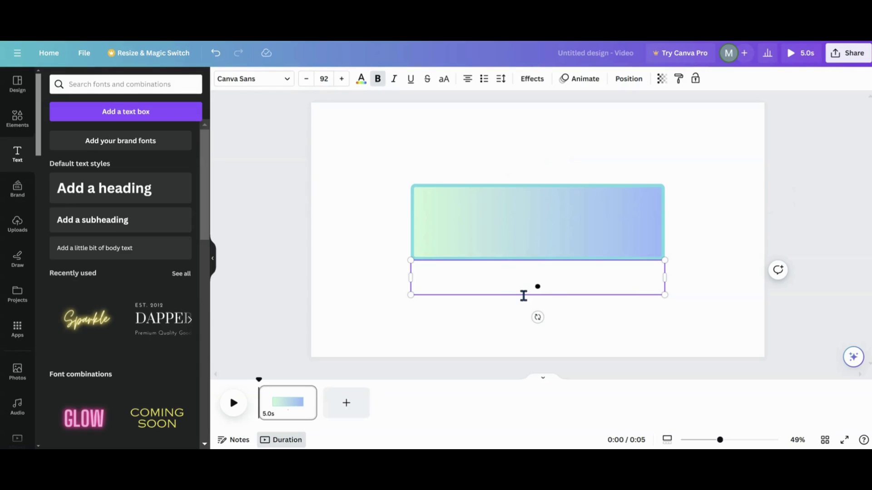
# - Apply the Neon effect to the dot text, enlarge it to font size 124 and place it on the rectangle's top edge
pyautogui.click(530, 86)
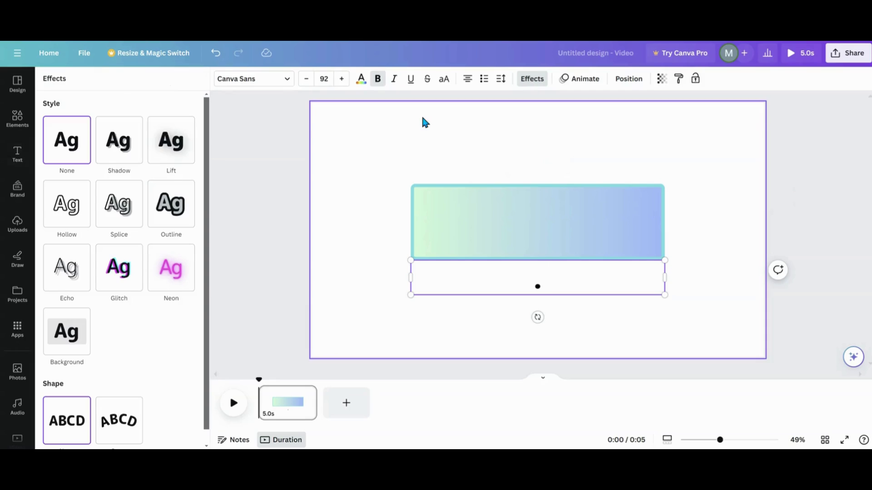
pyautogui.click(168, 279)
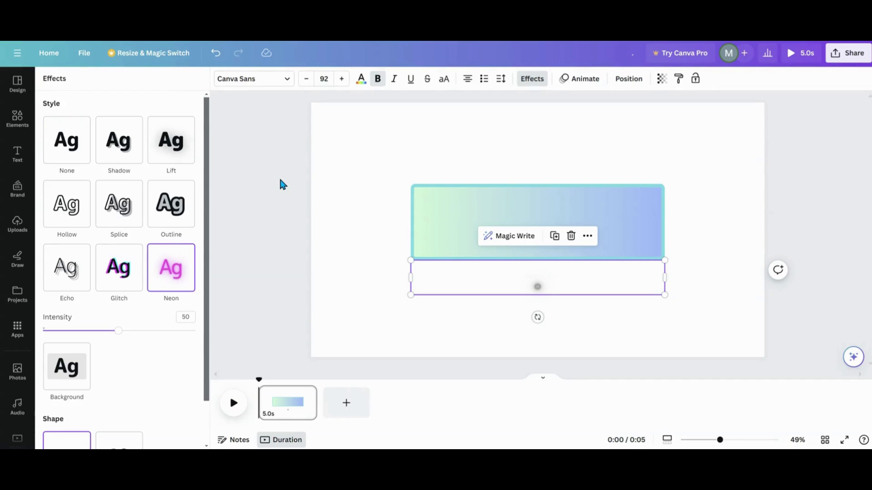
pyautogui.moveTo(410, 260); pyautogui.dragTo(537, 177)
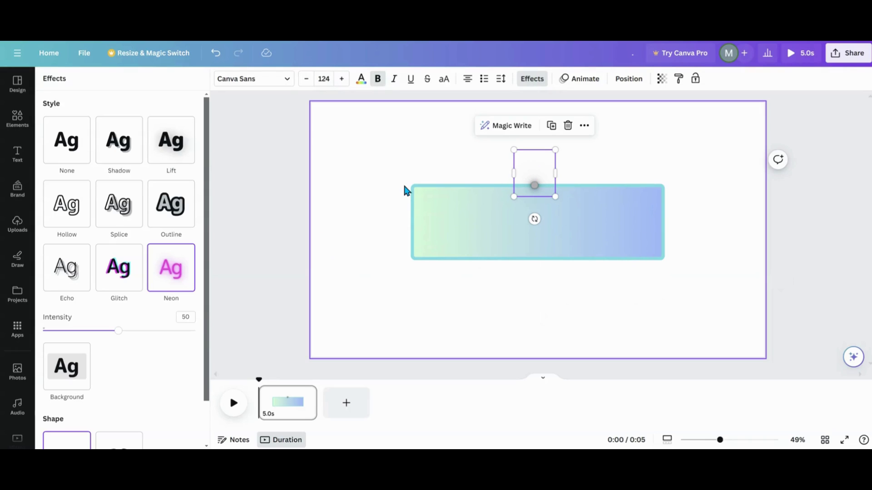
# - Colour the neon dot pink and enlarge it to font size 160 at the middle of the rectangle's top edge
pyautogui.click(361, 80)
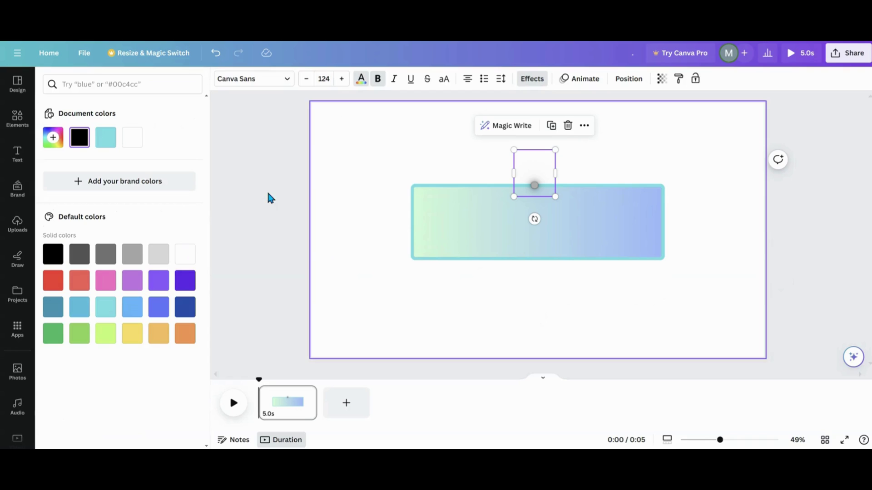
pyautogui.click(108, 288)
pyautogui.click(620, 172)
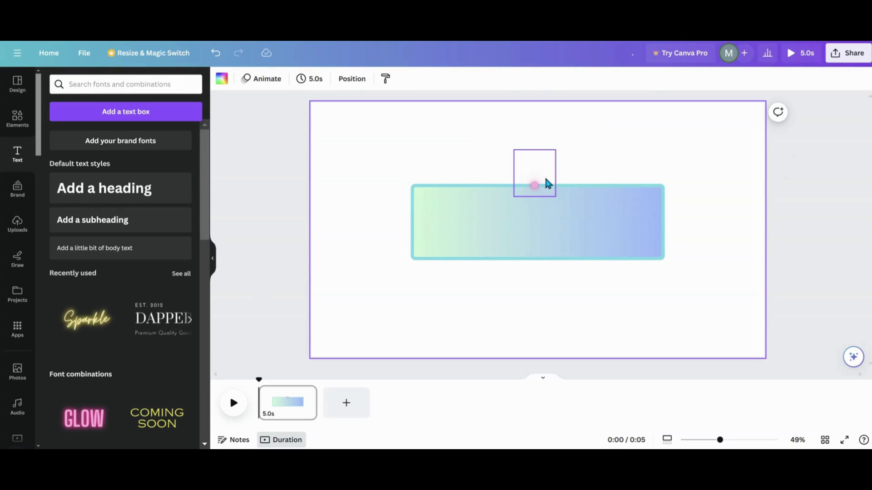
pyautogui.click(542, 187)
pyautogui.moveTo(557, 148); pyautogui.dragTo(567, 137)
# - Place a duplicate of the pink dot near the left end of the rectangle's top edge and change its text to "/"
pyautogui.moveTo(554, 165); pyautogui.dragTo(457, 171)
pyautogui.click(555, 114)
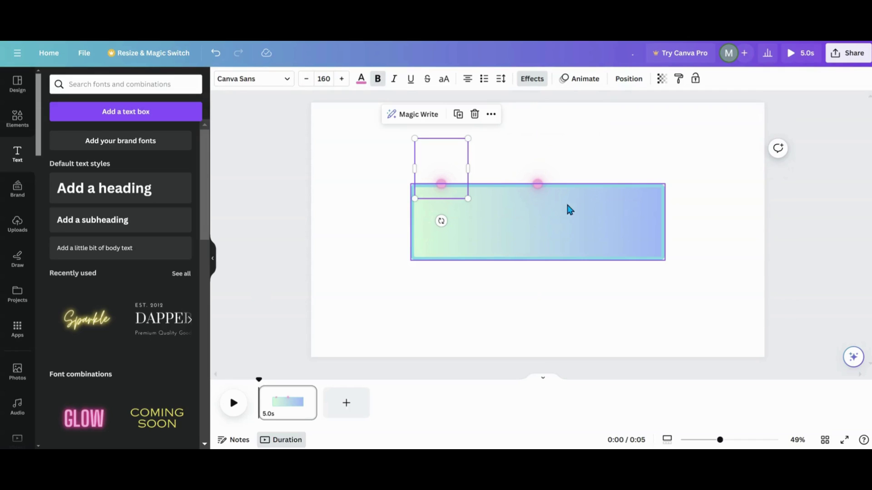
pyautogui.doubleClick(448, 186)
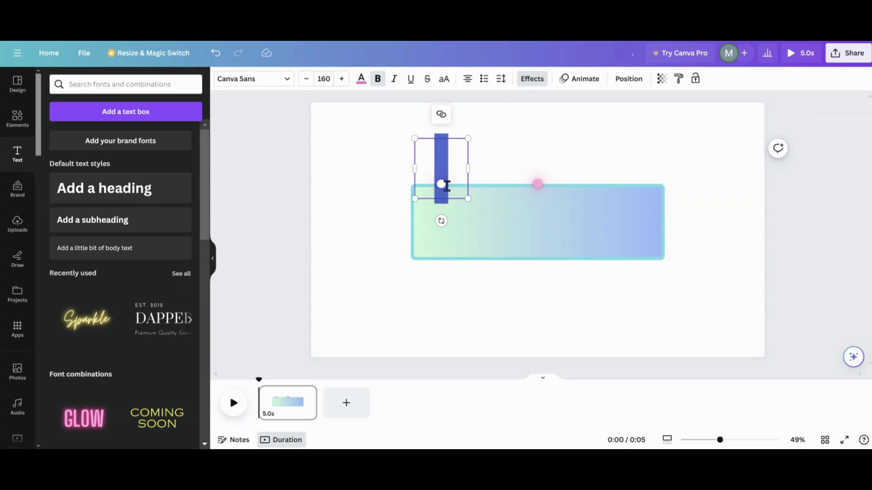
pyautogui.write('/')
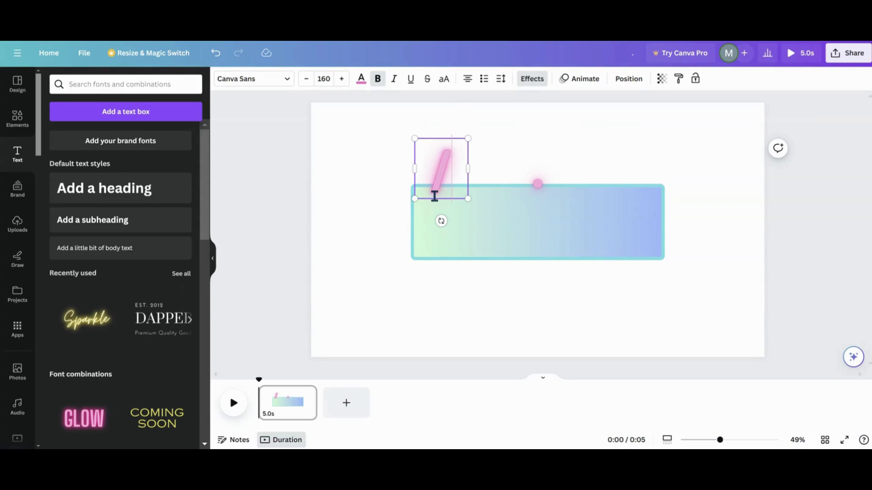
# - Shrink the pink slash to font size 87.5 and position it across the rectangle's top edge
pyautogui.moveTo(467, 139); pyautogui.dragTo(450, 190)
pyautogui.click(379, 255)
pyautogui.click(429, 188)
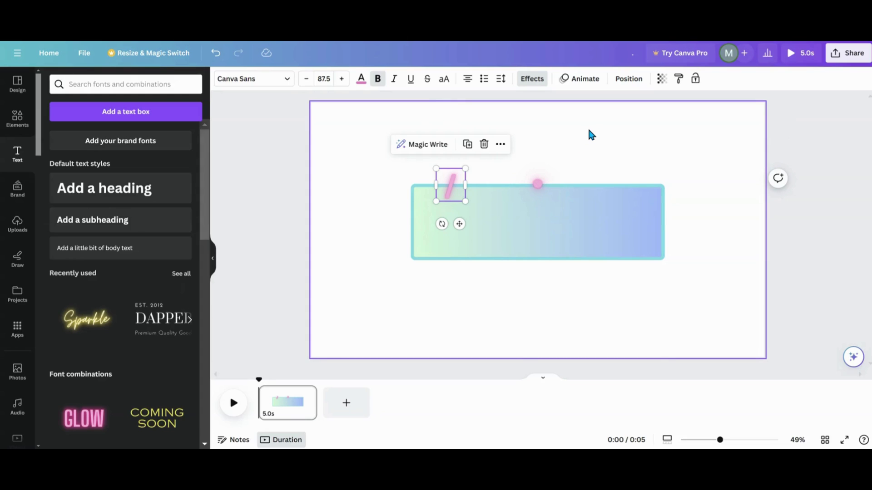
# - Start creating a custom animation for the pink dot on the rectangle's top edge
pyautogui.click(531, 188)
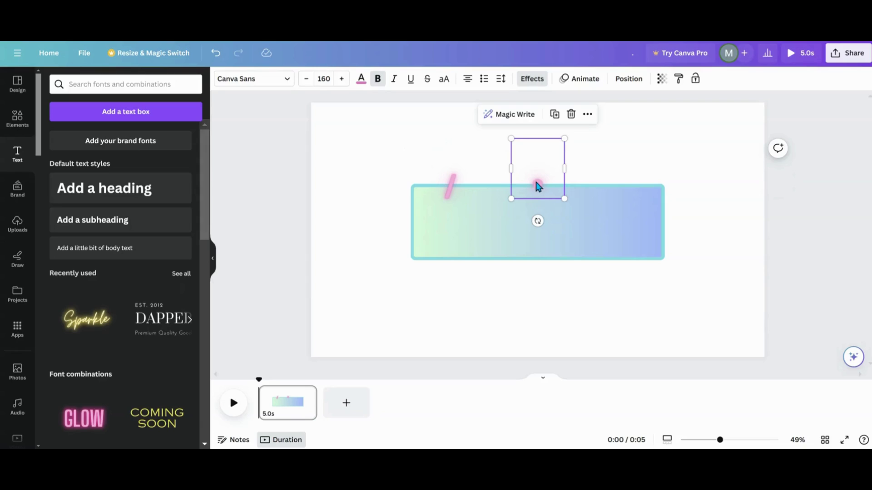
pyautogui.click(579, 81)
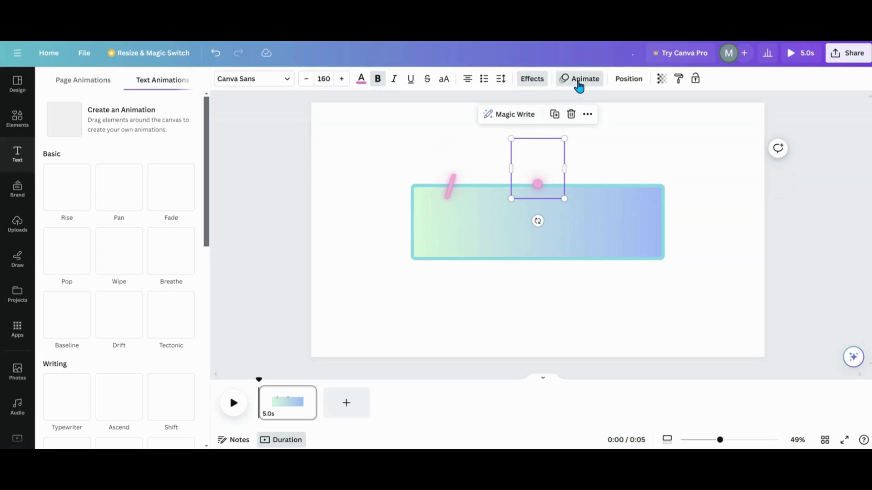
pyautogui.click(109, 131)
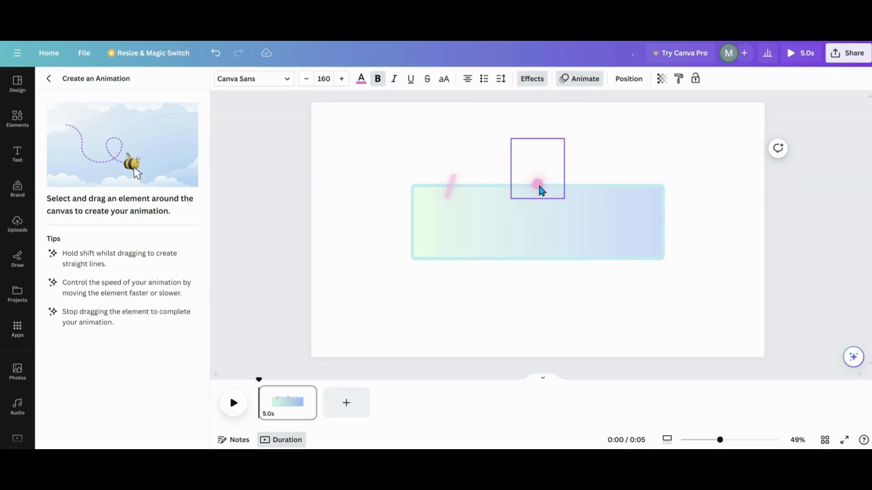
pyautogui.moveTo(539, 185); pyautogui.dragTo(614, 195)
pyautogui.moveTo(665, 202)
pyautogui.mouseDown()
pyautogui.moveTo(652, 275)
pyautogui.moveTo(390, 256)
pyautogui.moveTo(379, 240)
pyautogui.moveTo(393, 179)
pyautogui.mouseUp()
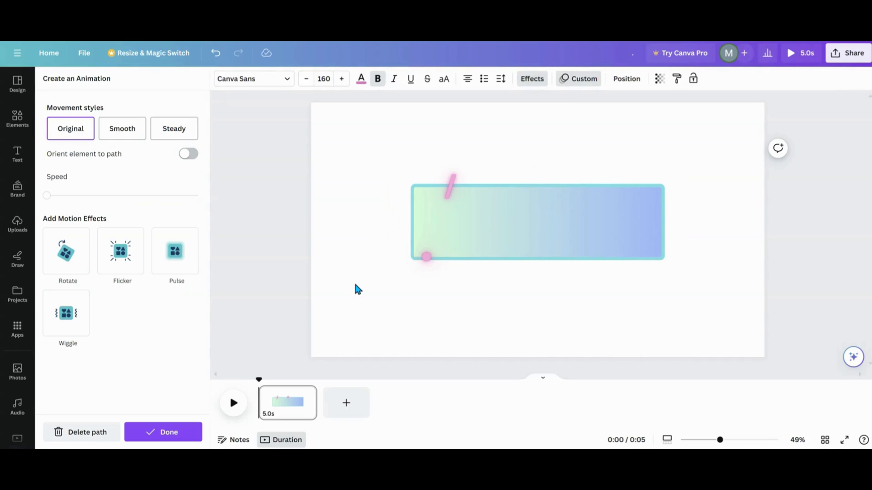
pyautogui.click(187, 134)
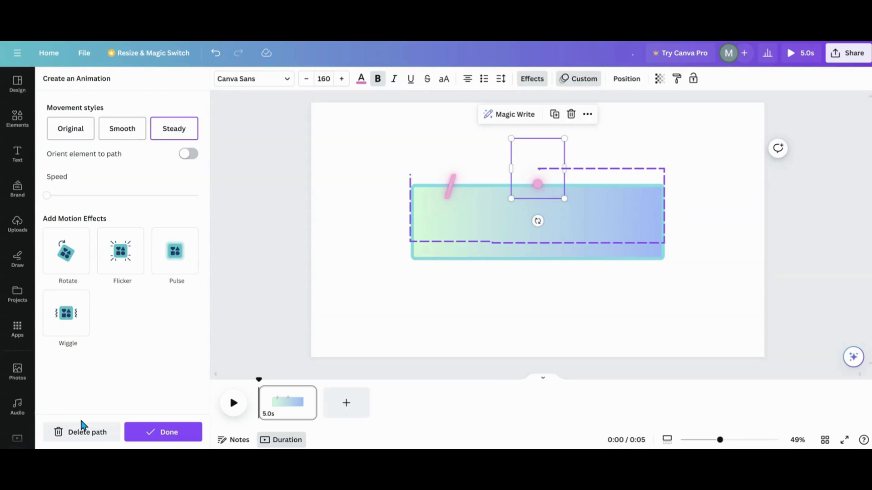
pyautogui.click(75, 431)
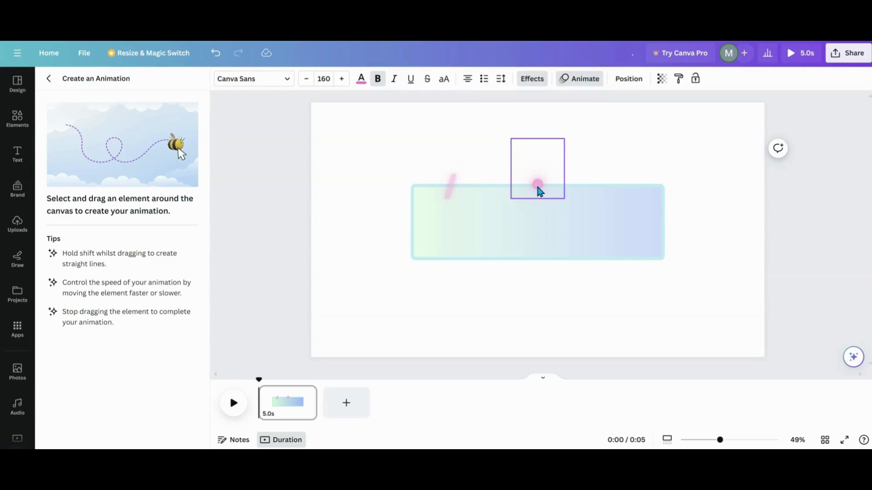
# - Trace a motion path for the pink dot around the rectangle's outline, using Steady movement at about a quarter of the speed range
pyautogui.moveTo(537, 185)
pyautogui.mouseDown()
pyautogui.moveTo(648, 190)
pyautogui.moveTo(664, 217)
pyautogui.moveTo(664, 275)
pyautogui.moveTo(426, 272)
pyautogui.moveTo(392, 249)
pyautogui.moveTo(409, 193)
pyautogui.moveTo(592, 187)
pyautogui.mouseUp()
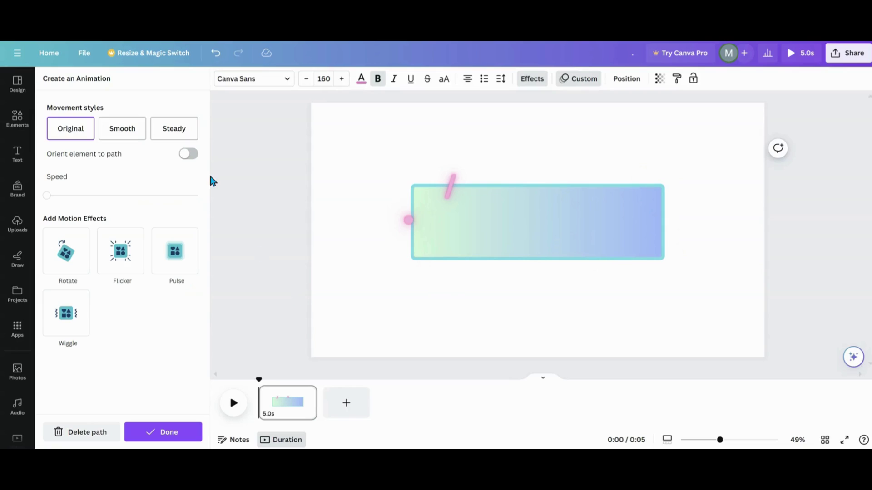
pyautogui.click(178, 132)
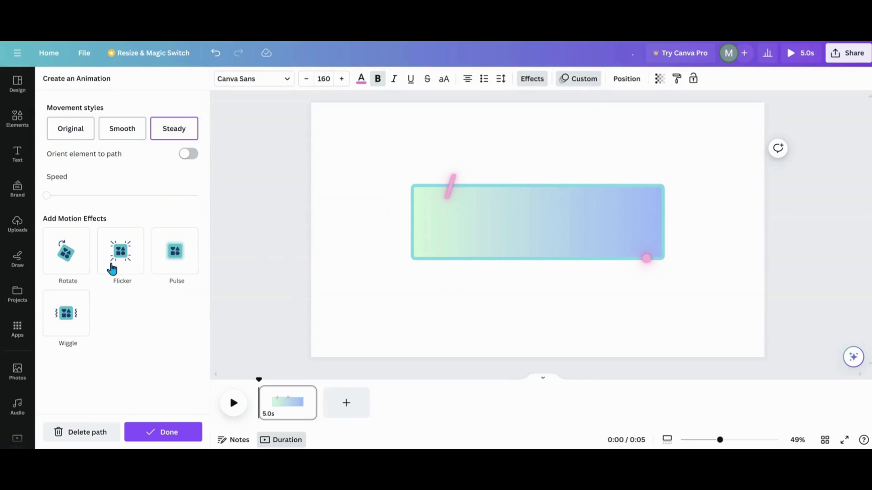
pyautogui.moveTo(51, 197); pyautogui.dragTo(87, 196)
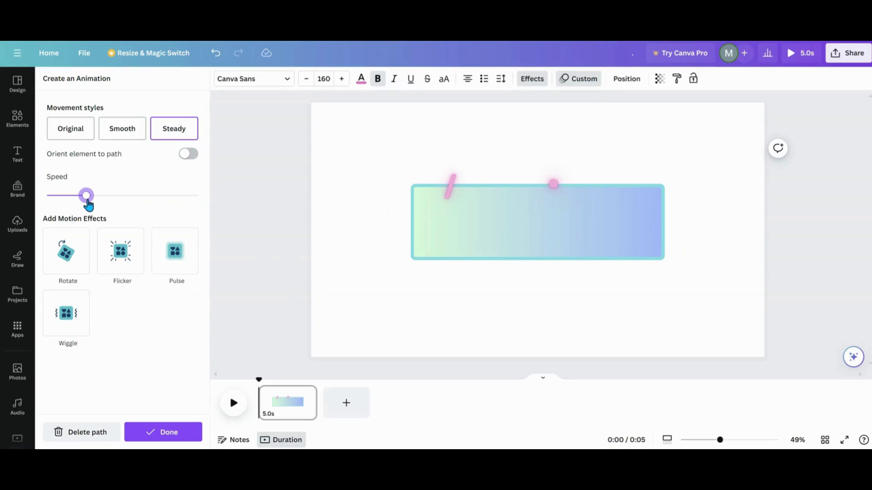
pyautogui.click(430, 311)
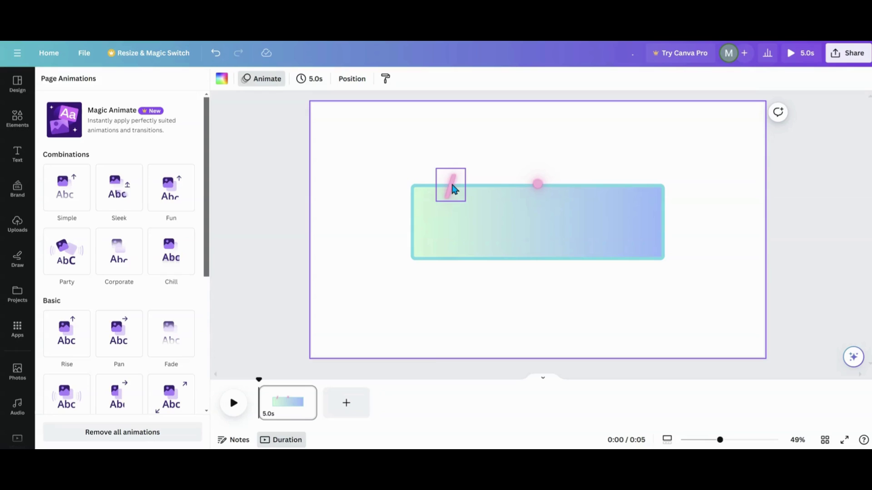
# - Create a custom animation for the pink slash by tracing a motion path once around the rectangle's border
pyautogui.click(446, 195)
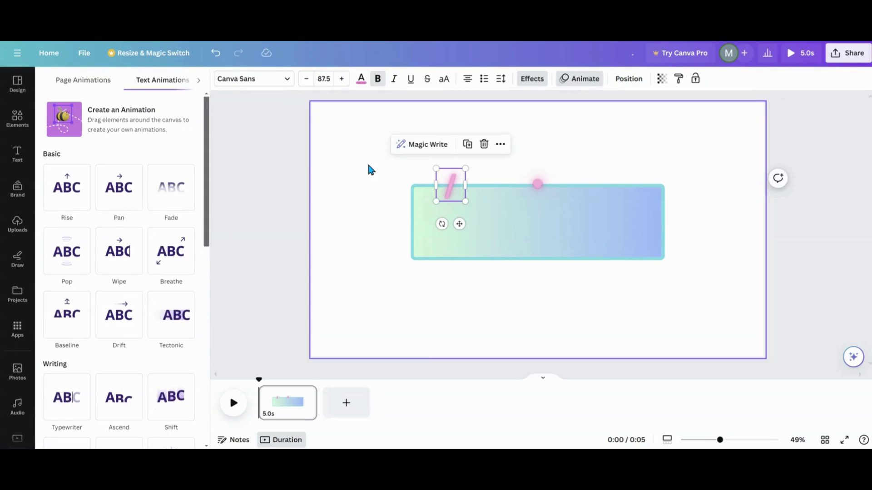
pyautogui.click(116, 124)
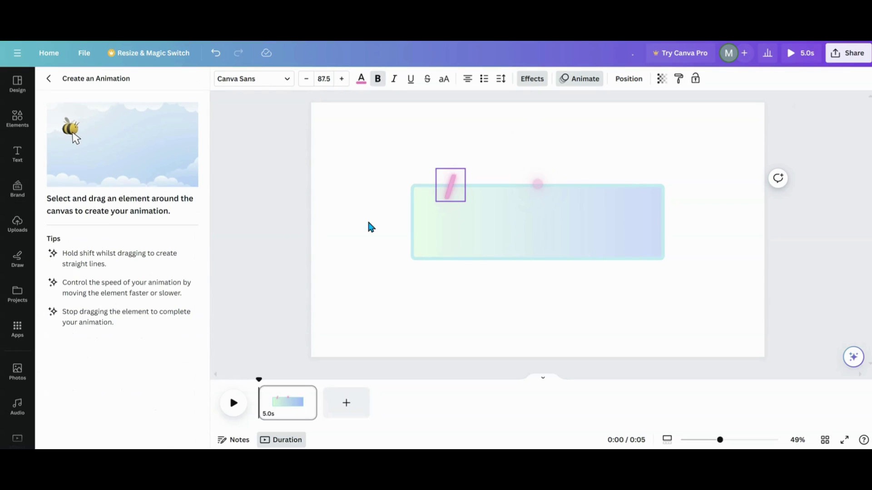
pyautogui.moveTo(453, 191)
pyautogui.mouseDown()
pyautogui.moveTo(661, 196)
pyautogui.moveTo(660, 278)
pyautogui.moveTo(501, 287)
pyautogui.moveTo(399, 271)
pyautogui.moveTo(411, 186)
pyautogui.moveTo(468, 188)
pyautogui.mouseUp()
# - Set the slash animation to Steady movement, raise its speed slightly and turn on orienting the element to the path
pyautogui.click(177, 131)
pyautogui.moveTo(48, 196); pyautogui.dragTo(65, 195)
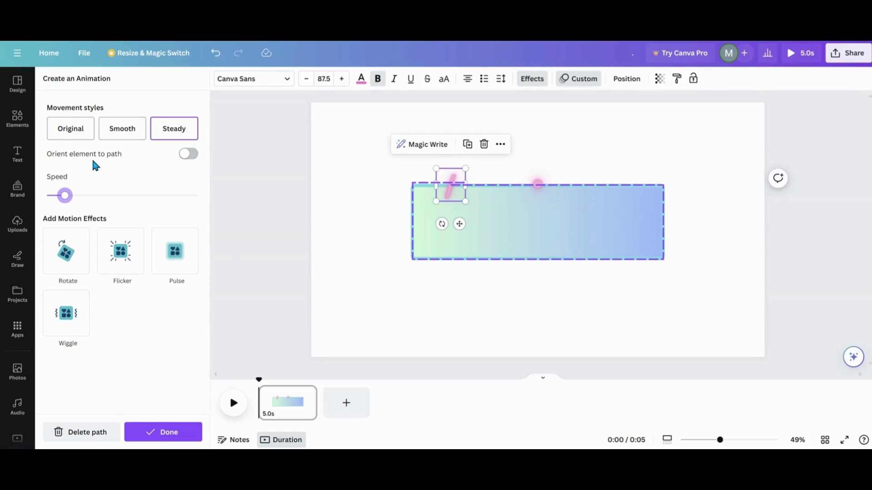
pyautogui.click(186, 154)
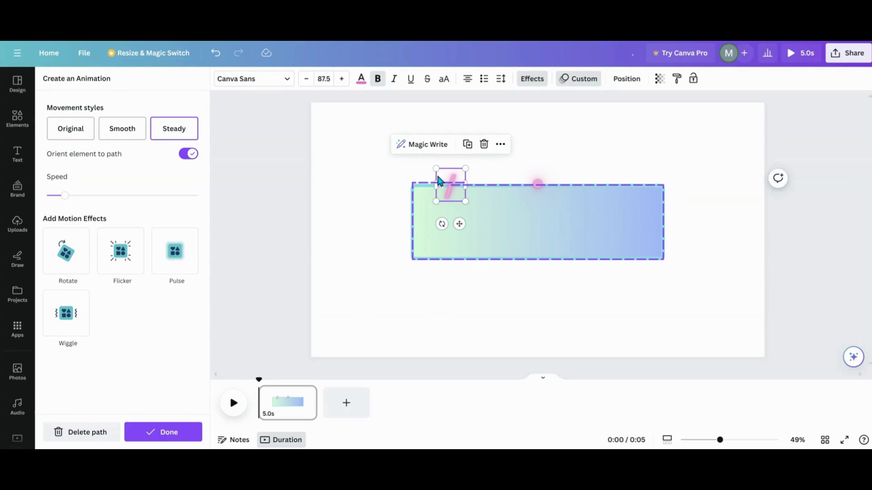
# - Open the elements library and add a blank second page to the design
pyautogui.click(14, 129)
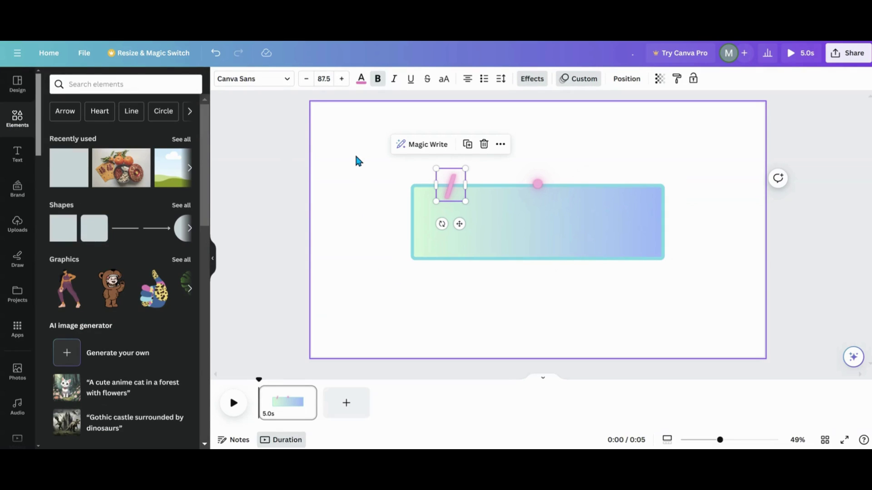
pyautogui.moveTo(370, 163); pyautogui.dragTo(392, 181)
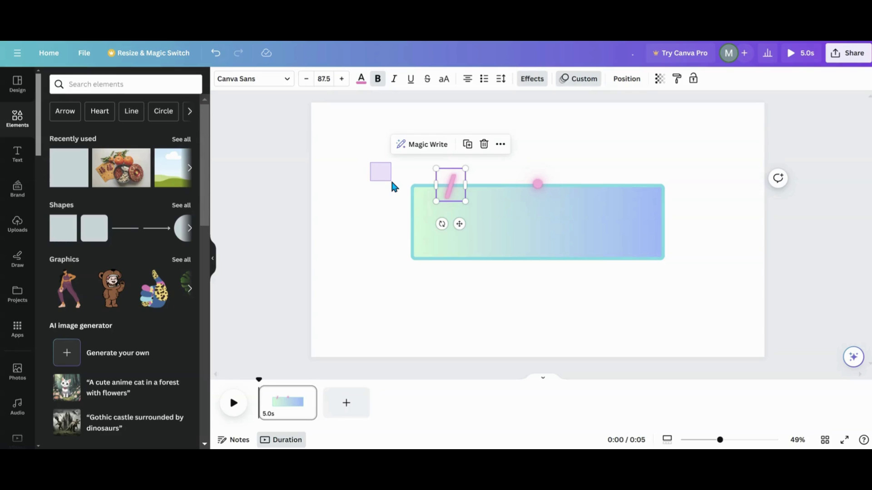
pyautogui.click(343, 401)
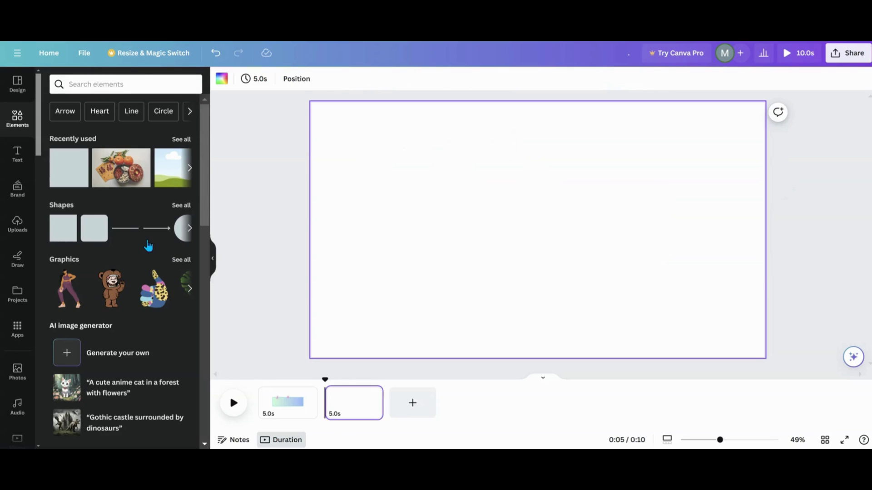
# - Add a line to the second page, rotate it upright, make it Elbowed and bend it into a stepped path
pyautogui.click(119, 233)
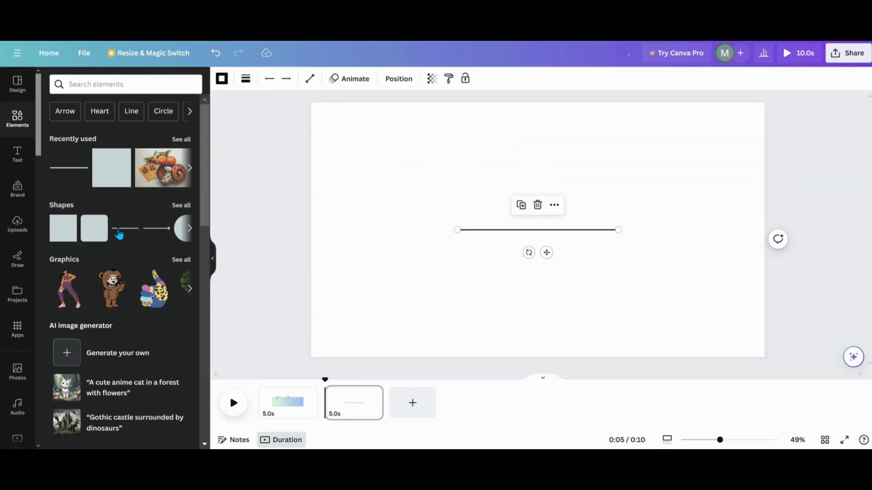
pyautogui.moveTo(529, 252); pyautogui.dragTo(473, 216)
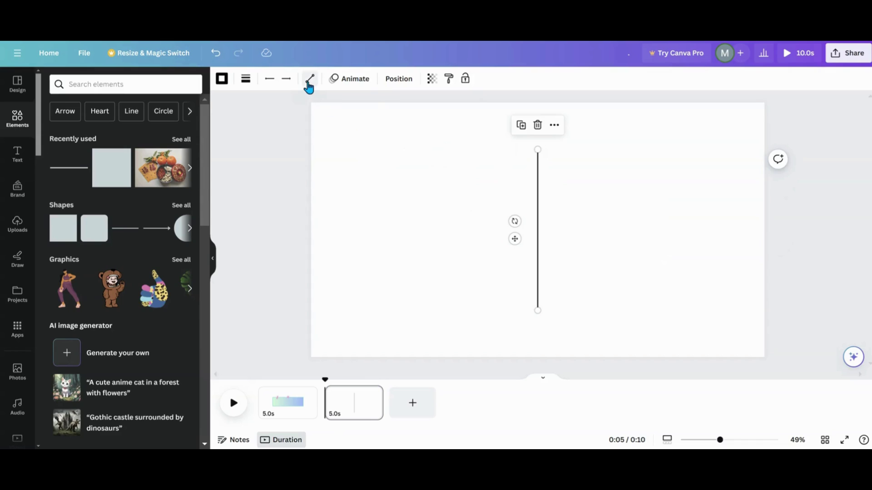
pyautogui.click(309, 82)
pyautogui.click(320, 124)
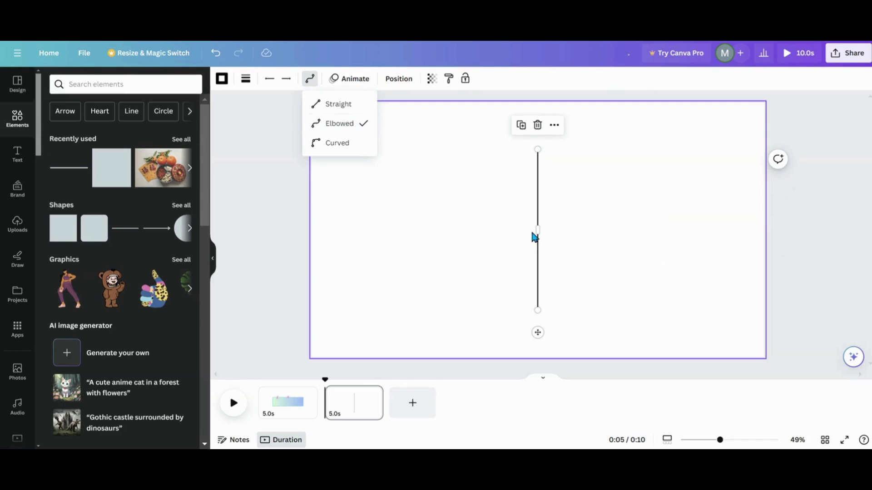
pyautogui.moveTo(536, 229); pyautogui.dragTo(582, 236)
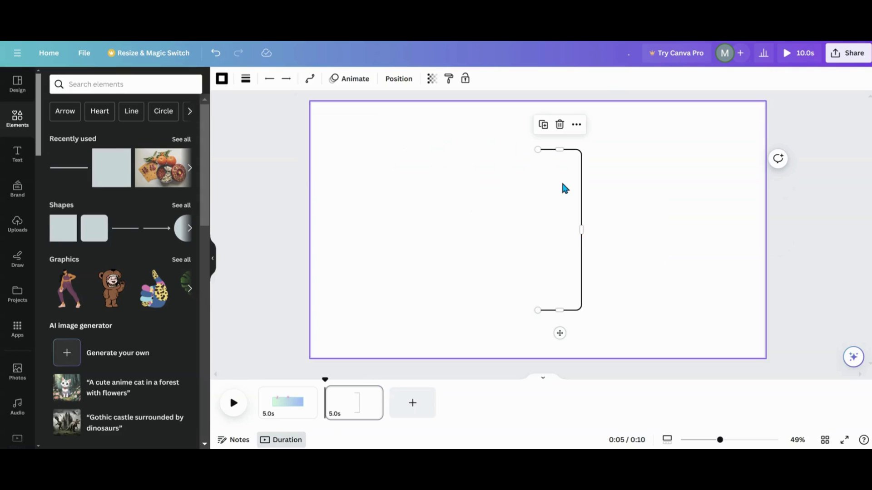
pyautogui.moveTo(558, 149); pyautogui.dragTo(527, 231)
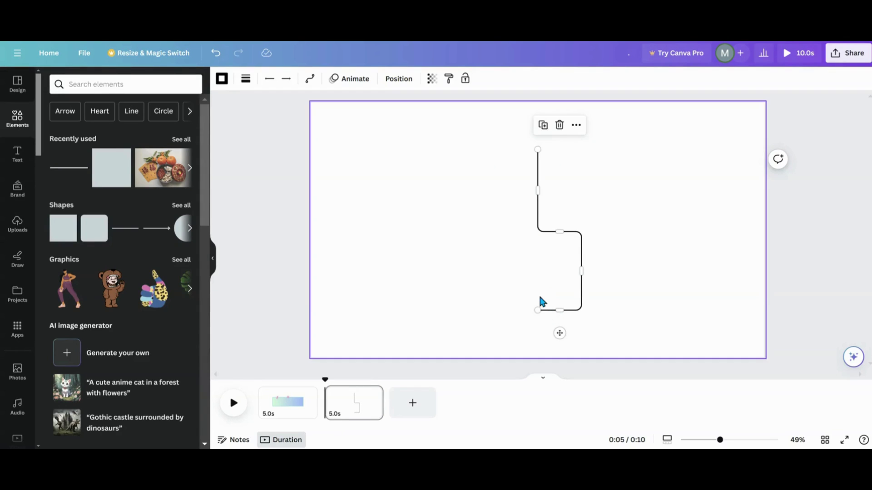
pyautogui.click(513, 275)
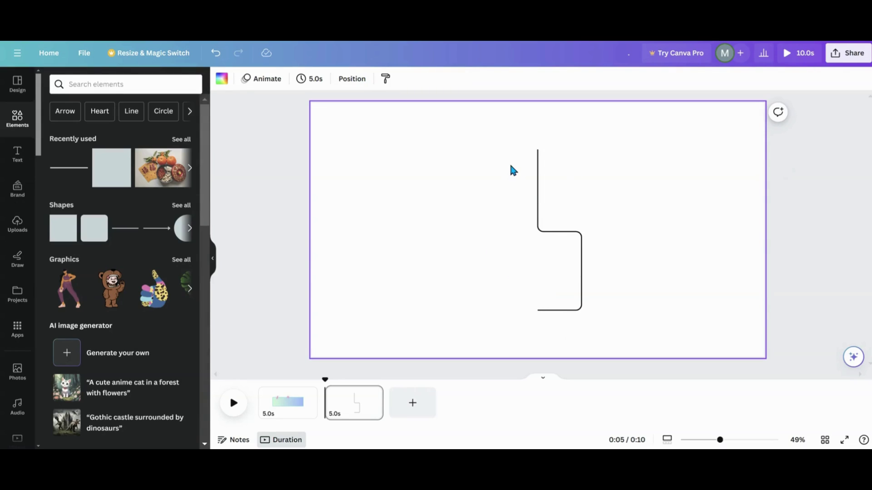
# - Add a triangle shape, flip it to point downward and shrink it slightly
pyautogui.click(186, 207)
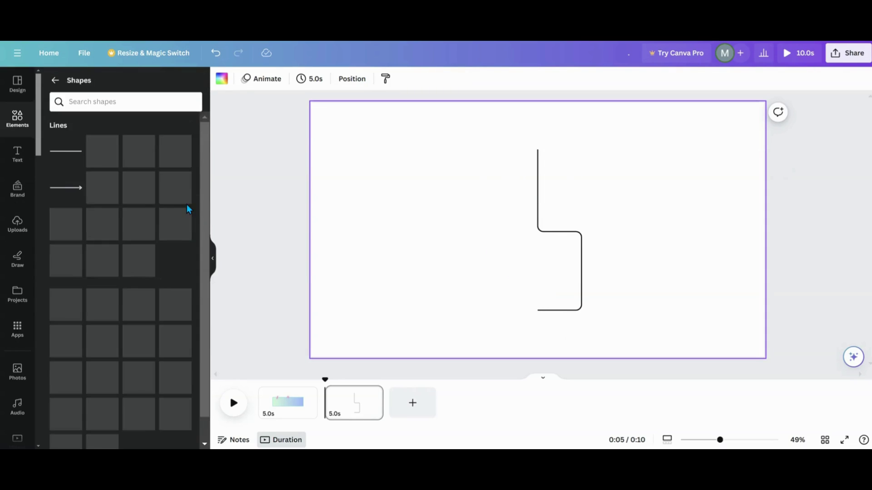
pyautogui.click(173, 326)
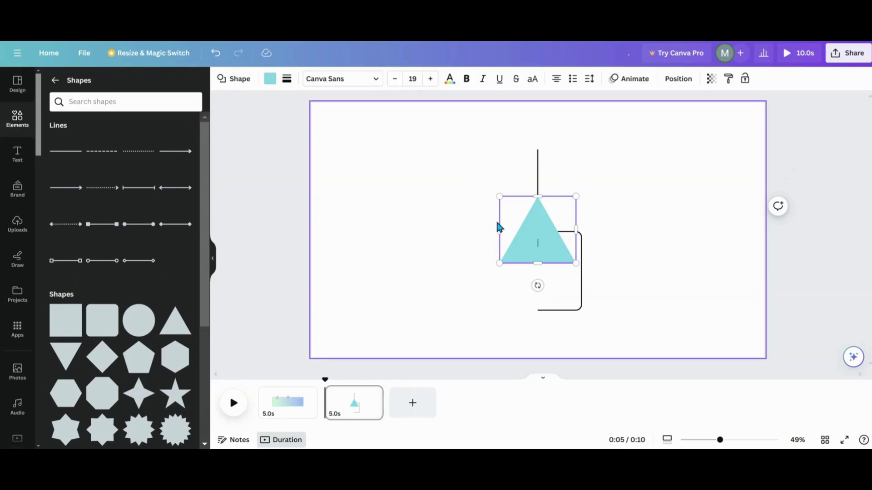
pyautogui.moveTo(537, 285); pyautogui.dragTo(538, 156)
pyautogui.moveTo(575, 197); pyautogui.dragTo(555, 215)
# - Bend the elbowed line's lower end so it finishes vertically, and move the whole line to the left of the triangle
pyautogui.click(581, 241)
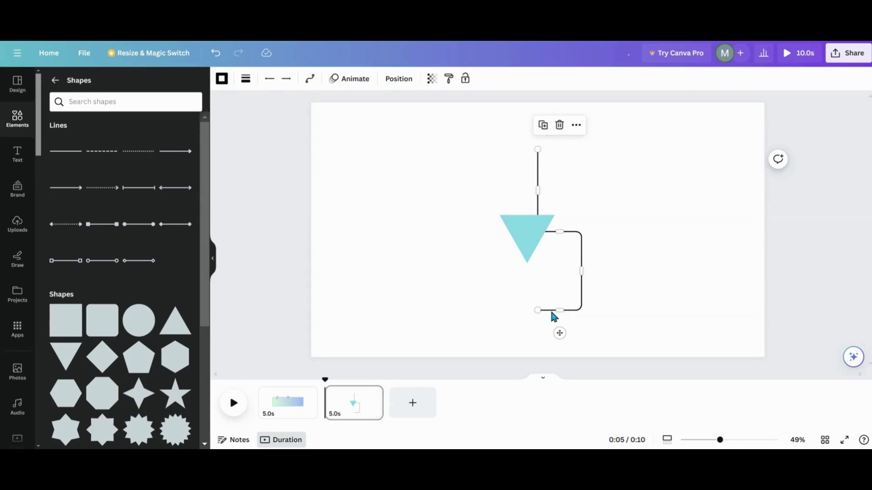
pyautogui.moveTo(538, 310); pyautogui.dragTo(560, 278)
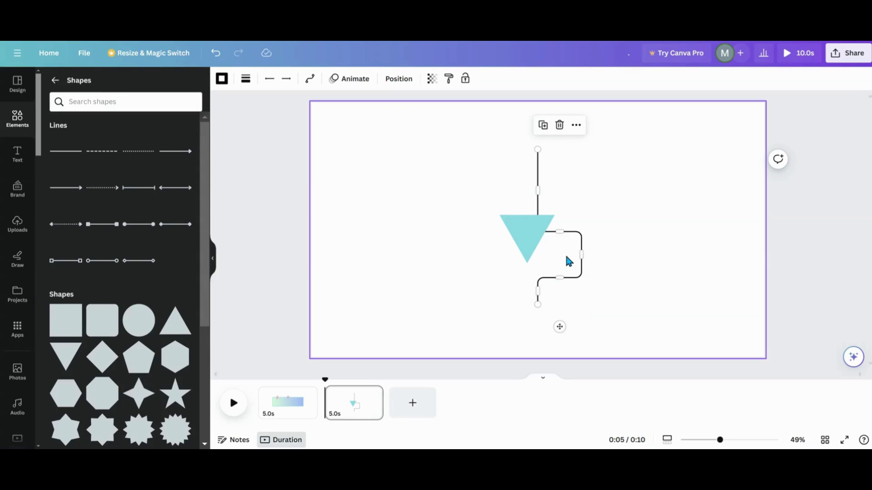
pyautogui.click(563, 253)
pyautogui.moveTo(585, 248); pyautogui.dragTo(454, 247)
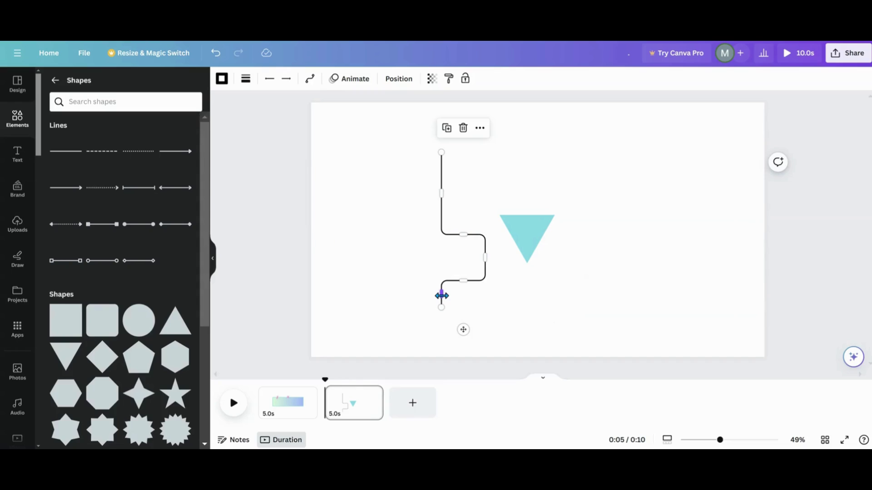
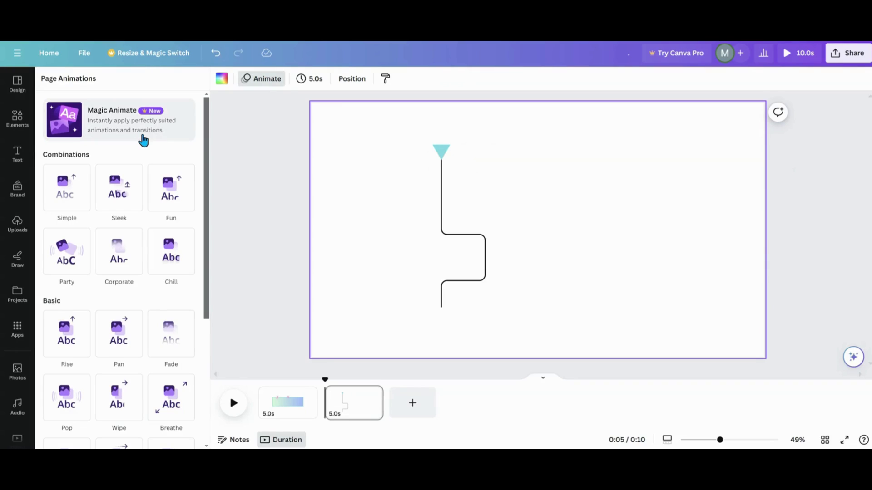
# - Create a custom animation for the teal triangle by tracing its motion path down the stepped line to its lower end
pyautogui.click(434, 147)
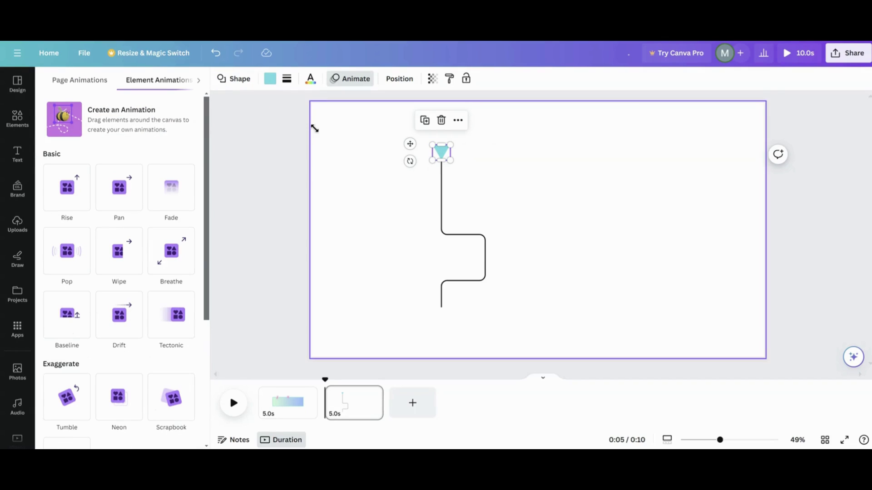
pyautogui.click(135, 125)
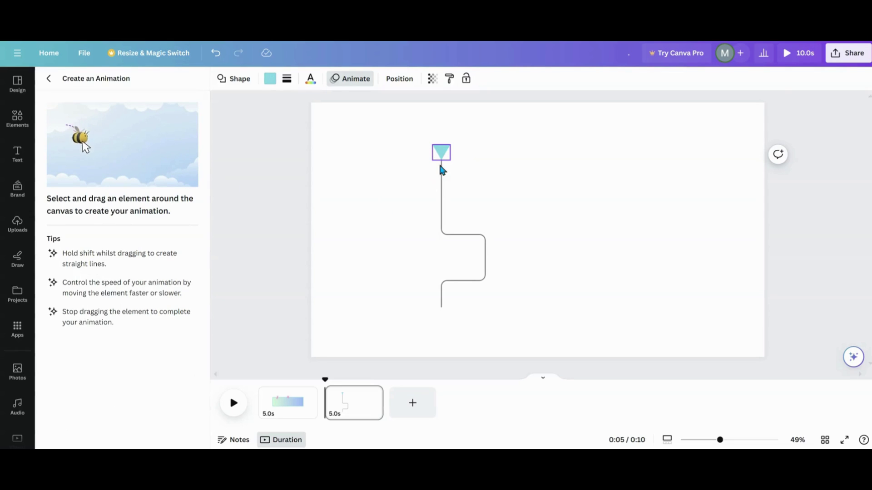
pyautogui.moveTo(442, 154)
pyautogui.mouseDown()
pyautogui.moveTo(433, 235)
pyautogui.moveTo(493, 242)
pyautogui.moveTo(501, 255)
pyautogui.moveTo(494, 299)
pyautogui.moveTo(441, 302)
pyautogui.moveTo(440, 335)
pyautogui.mouseUp()
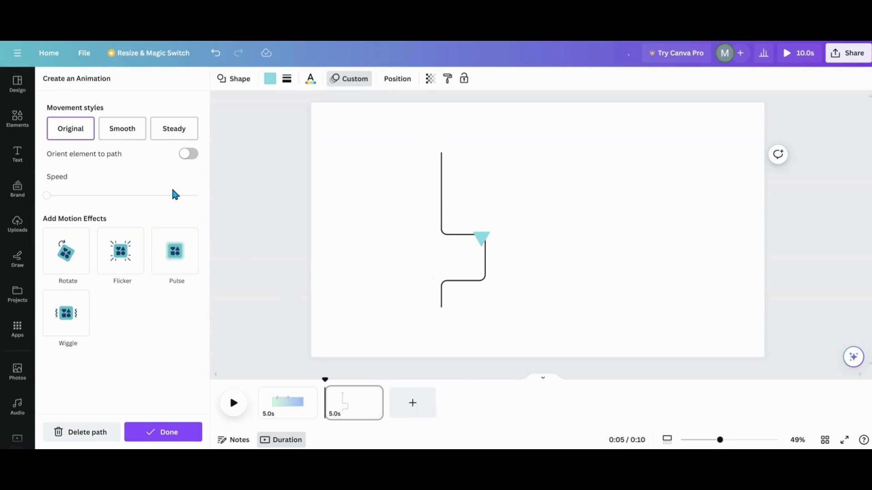
# - Set the triangle's animation to Steady movement at about 30% of the speed range, oriented to the path
pyautogui.click(169, 136)
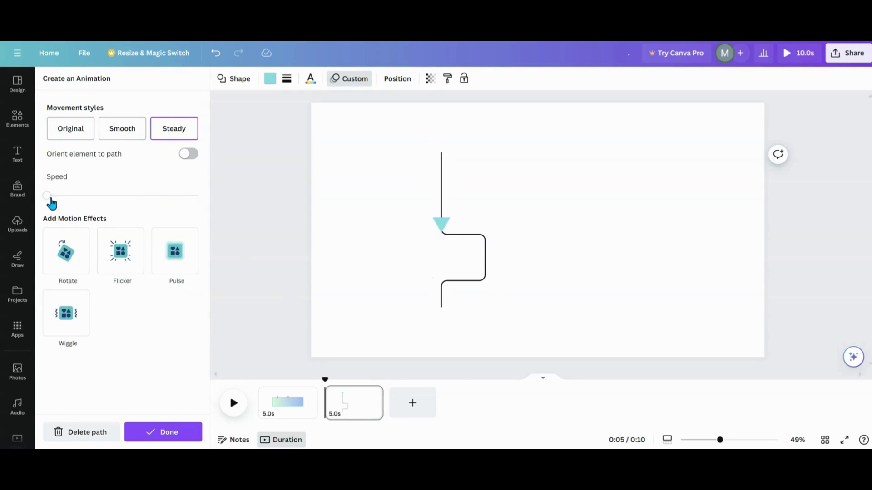
pyautogui.moveTo(51, 198); pyautogui.dragTo(90, 196)
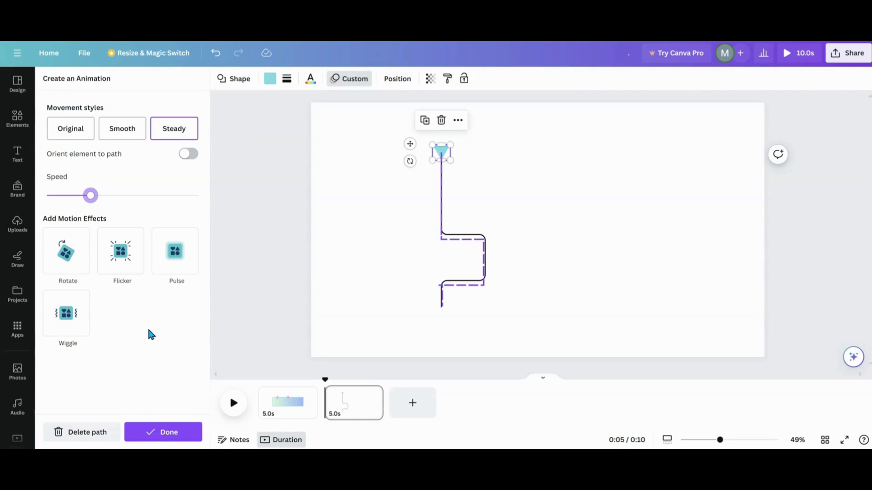
pyautogui.click(186, 160)
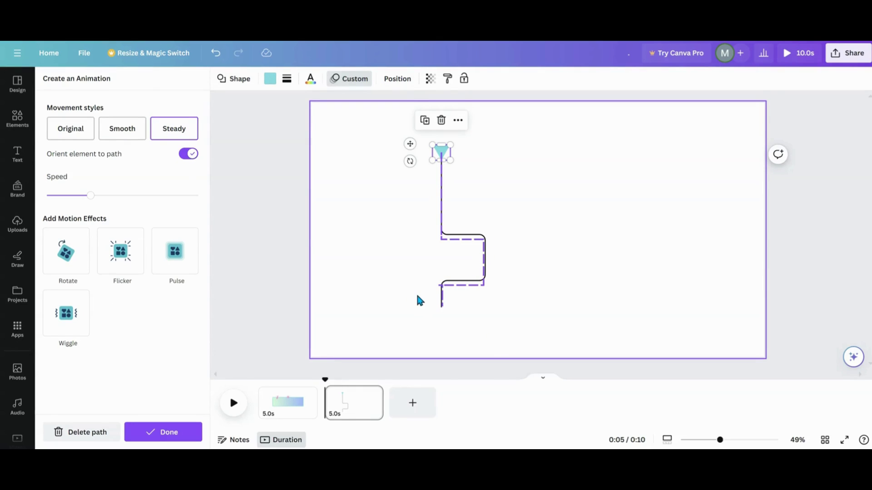
pyautogui.click(484, 174)
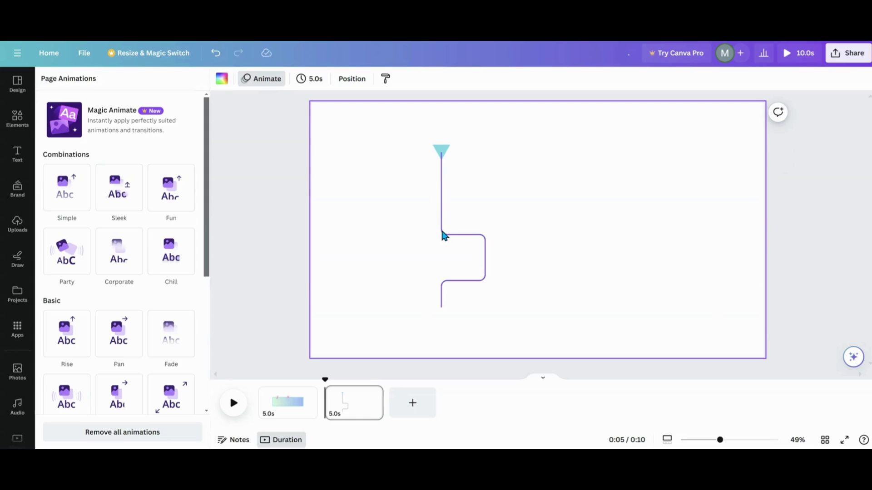
# - Duplicate the animated triangle twice, recolour the copies purple and pink, and align them over the original
pyautogui.click(443, 156)
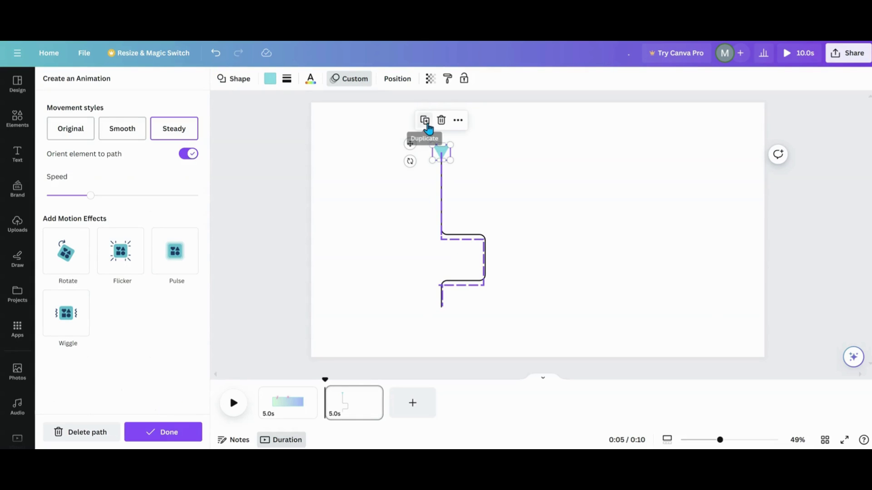
pyautogui.moveTo(410, 144); pyautogui.dragTo(414, 148)
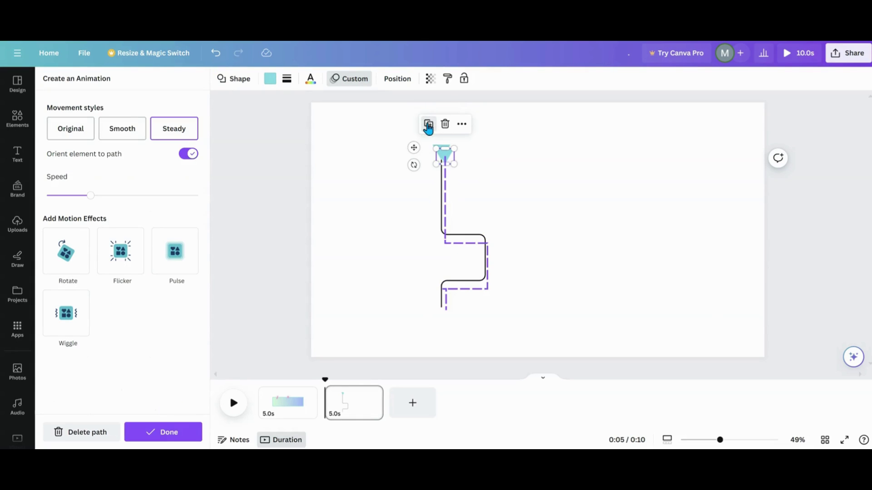
pyautogui.click(269, 81)
pyautogui.click(132, 307)
pyautogui.moveTo(413, 148); pyautogui.dragTo(442, 156)
pyautogui.click(424, 120)
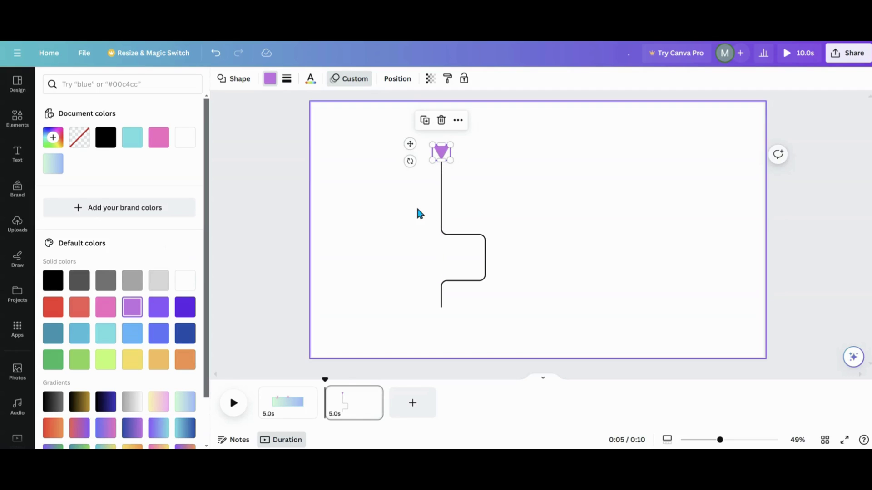
pyautogui.click(105, 308)
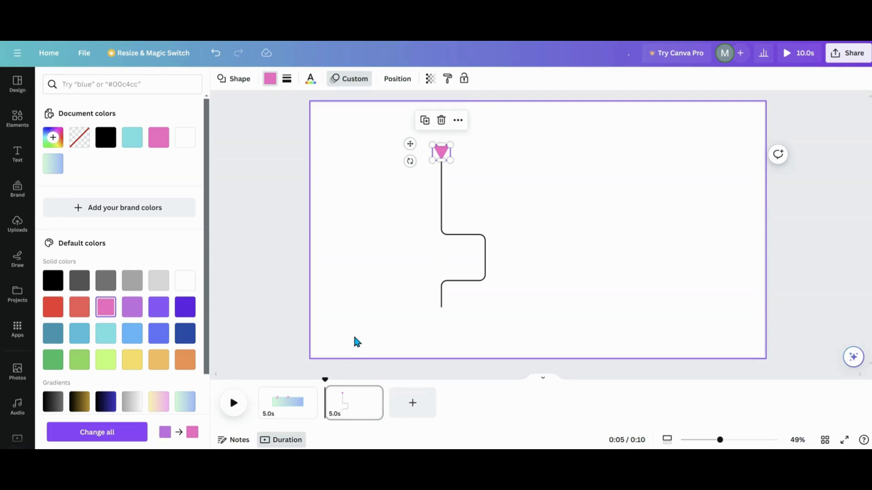
# - Show the triangles' timings, start the teal one slightly late and the purple one about midway through the page, and preview the result
pyautogui.keyDown('shift'); pyautogui.click(446, 158); pyautogui.keyUp('shift')
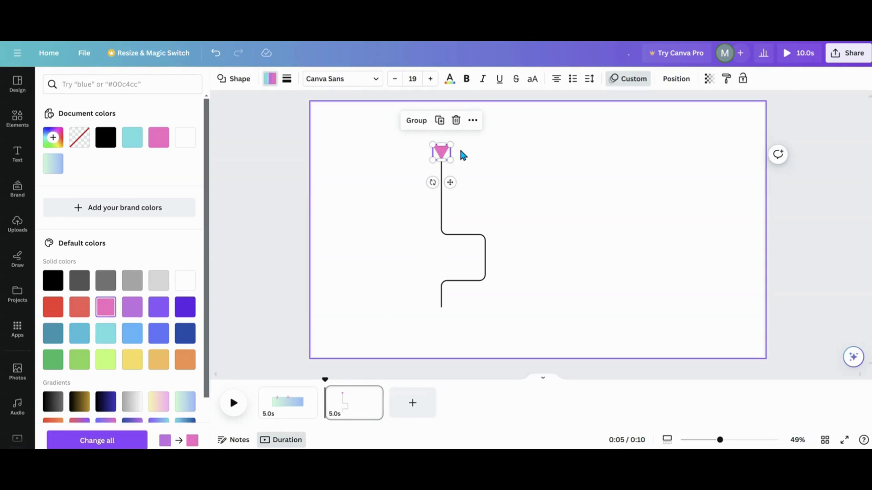
pyautogui.click(475, 124)
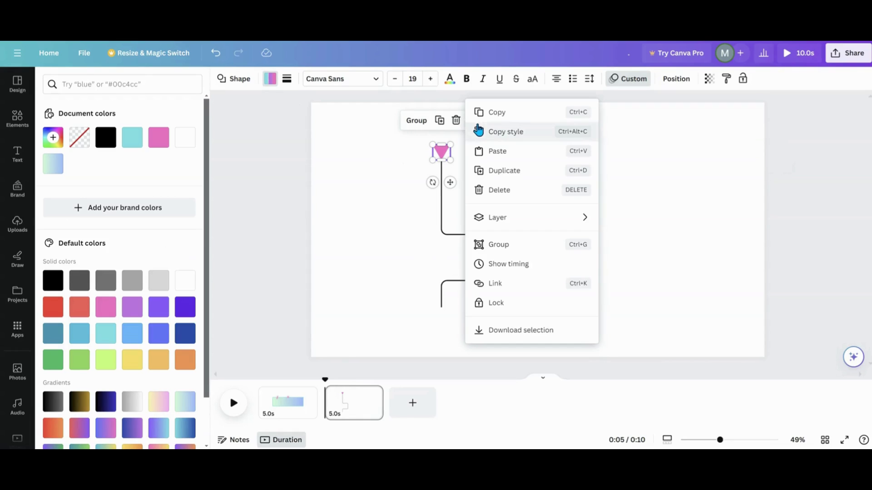
pyautogui.click(521, 272)
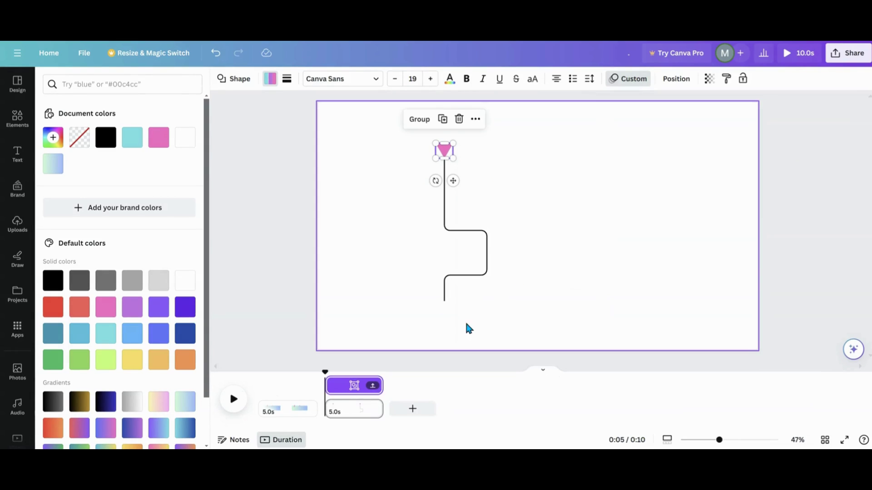
pyautogui.click(373, 390)
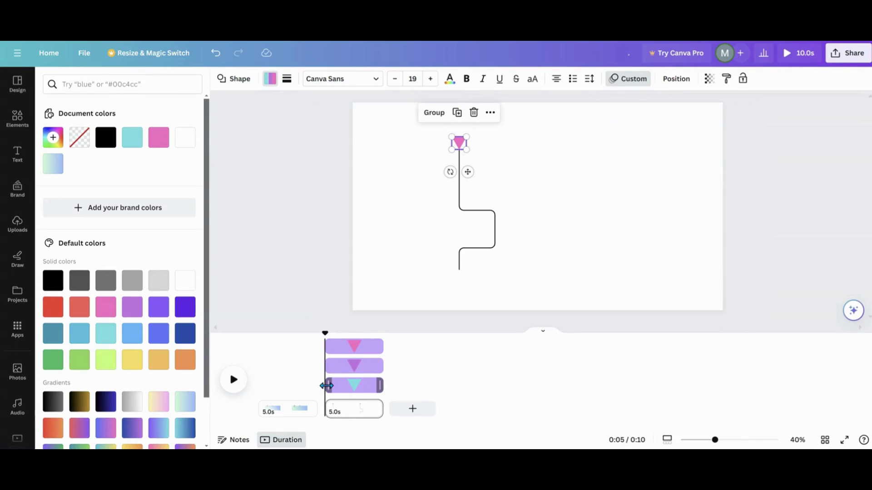
pyautogui.moveTo(326, 386); pyautogui.dragTo(352, 366)
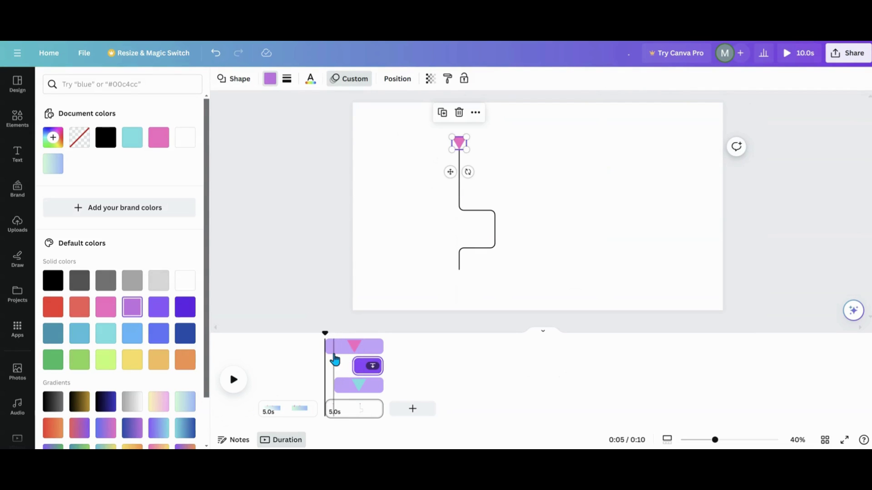
pyautogui.click(332, 410)
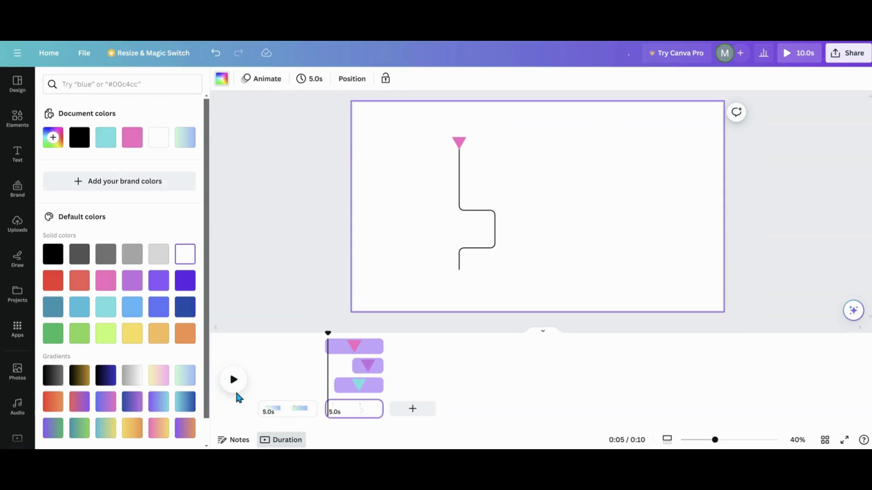
pyautogui.click(234, 390)
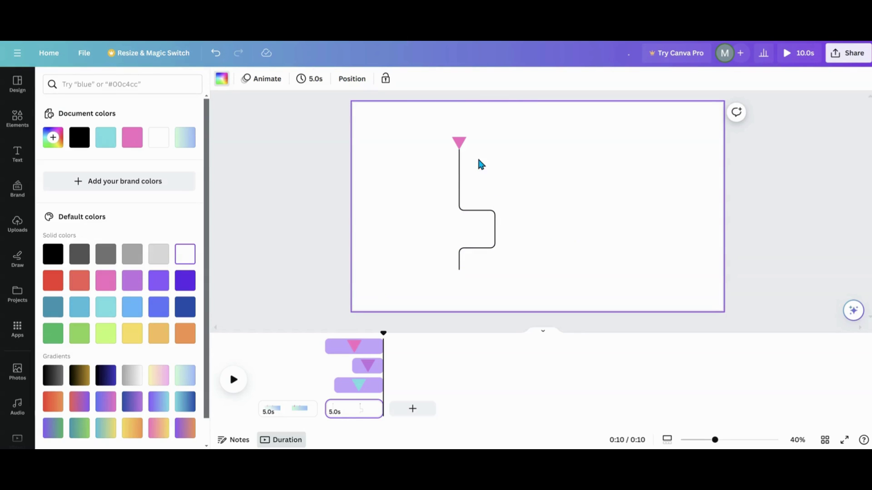
# - Delete the stepped line and all three triangles from the second page
pyautogui.moveTo(438, 133); pyautogui.dragTo(511, 271)
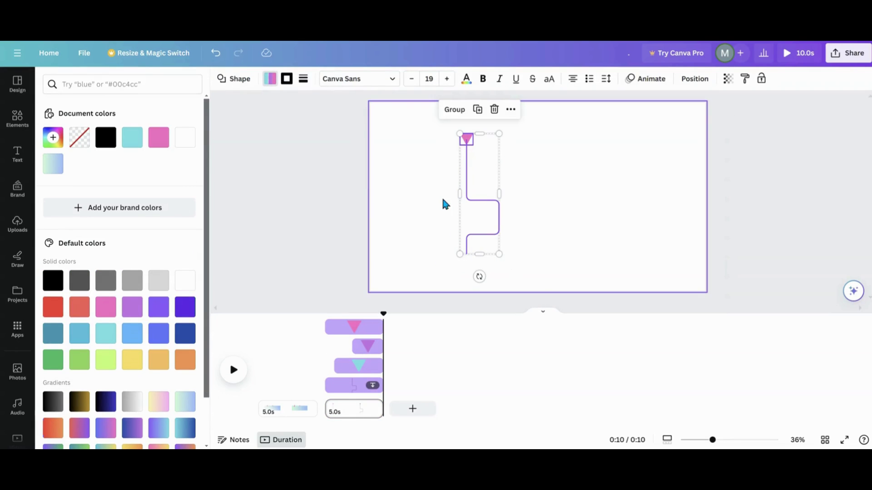
pyautogui.click(494, 110)
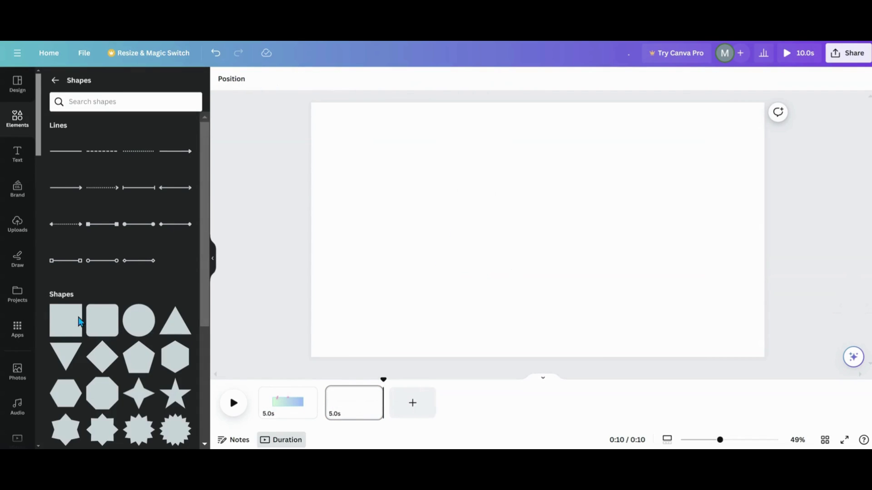
# - Add a square to the second page, reshape it into a tall narrow vertical bar, and apply the grey-to-white gradient
pyautogui.click(71, 328)
pyautogui.moveTo(577, 229); pyautogui.dragTo(509, 280)
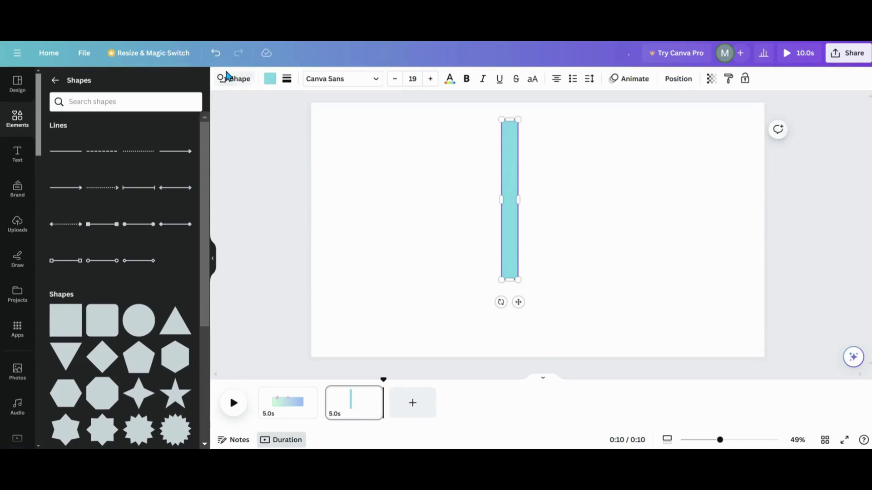
pyautogui.click(270, 79)
pyautogui.click(132, 404)
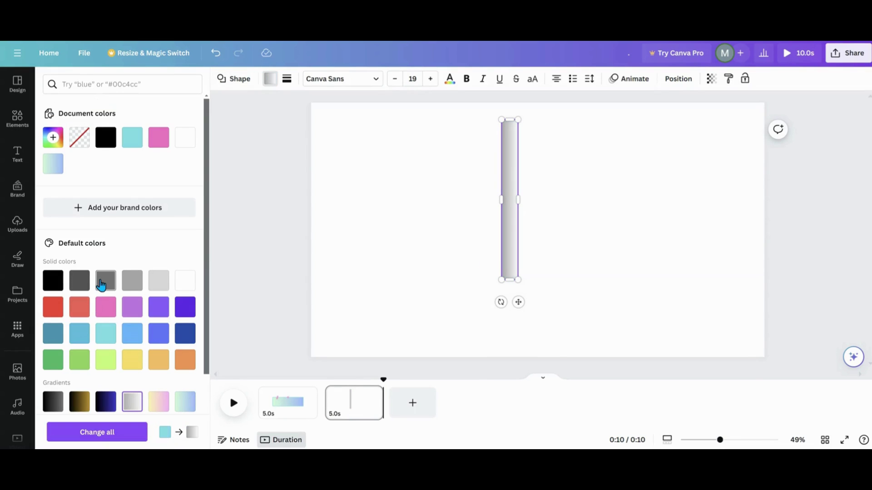
# - Add black (#000000) as a third colour to the bar's gradient, and make the bar thinner
pyautogui.click(53, 138)
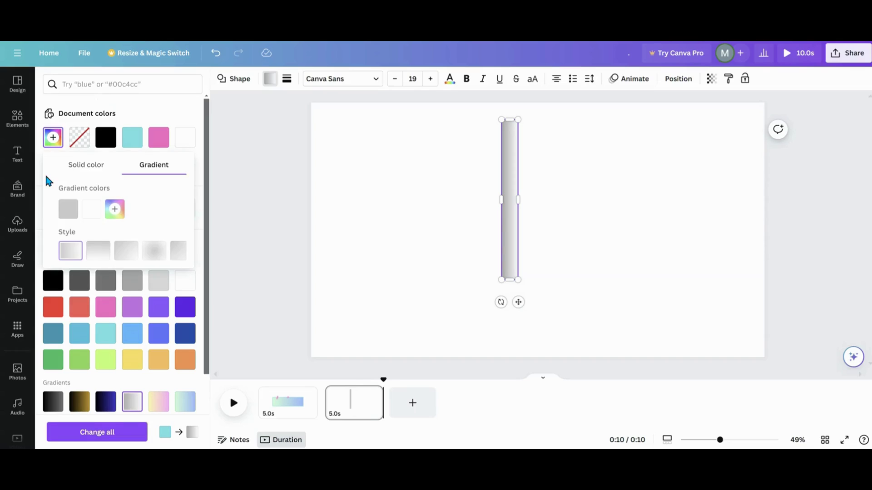
pyautogui.click(108, 209)
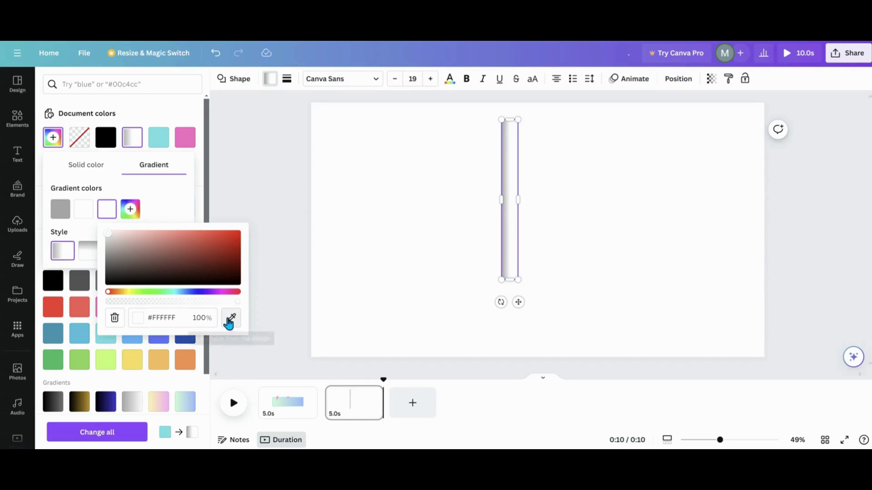
pyautogui.click(231, 318)
pyautogui.click(105, 133)
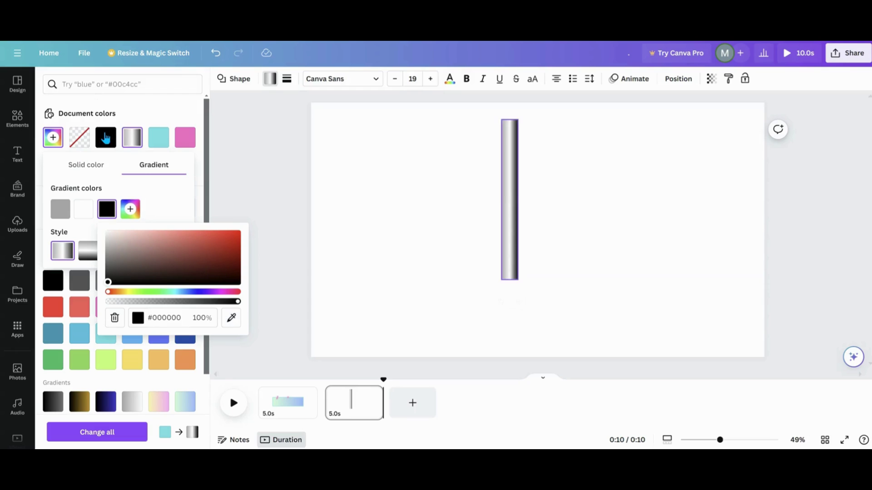
pyautogui.click(425, 239)
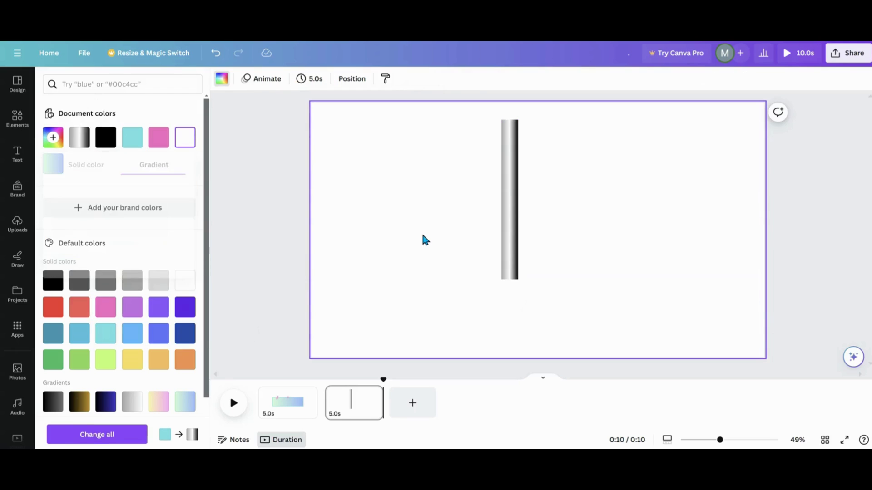
pyautogui.click(508, 226)
pyautogui.moveTo(509, 202); pyautogui.dragTo(502, 207)
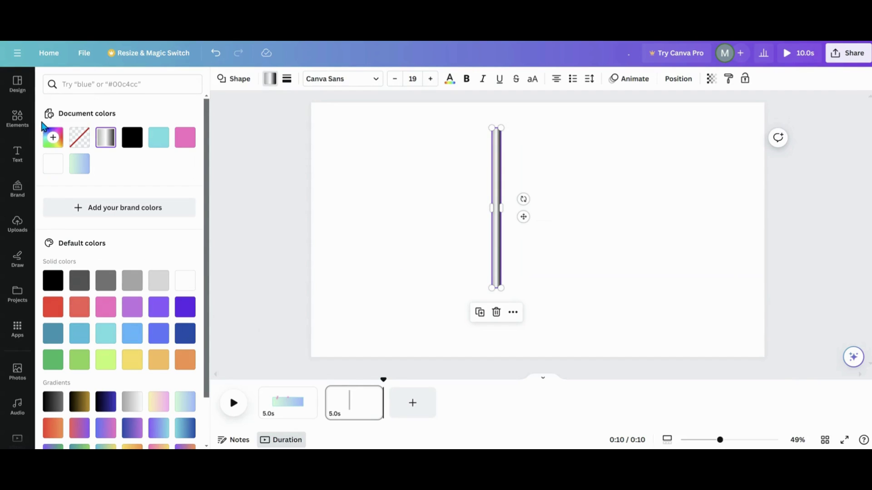
# - Add a square at the lower end of the bar and fill it with the same grey-white-black gradient
pyautogui.click(17, 119)
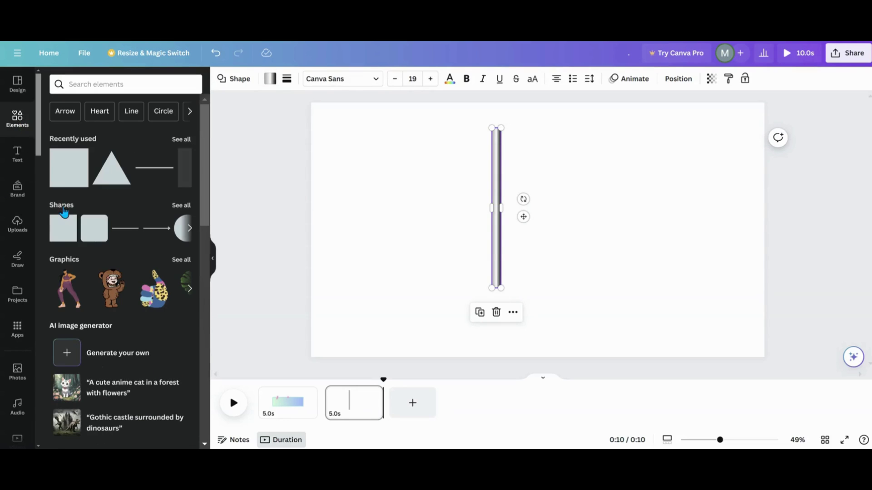
pyautogui.click(62, 184)
pyautogui.moveTo(546, 222); pyautogui.dragTo(511, 320)
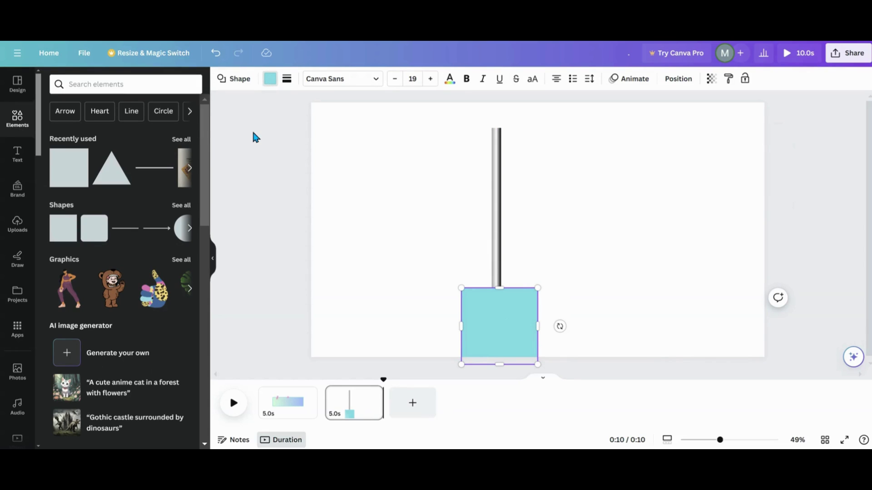
pyautogui.click(270, 79)
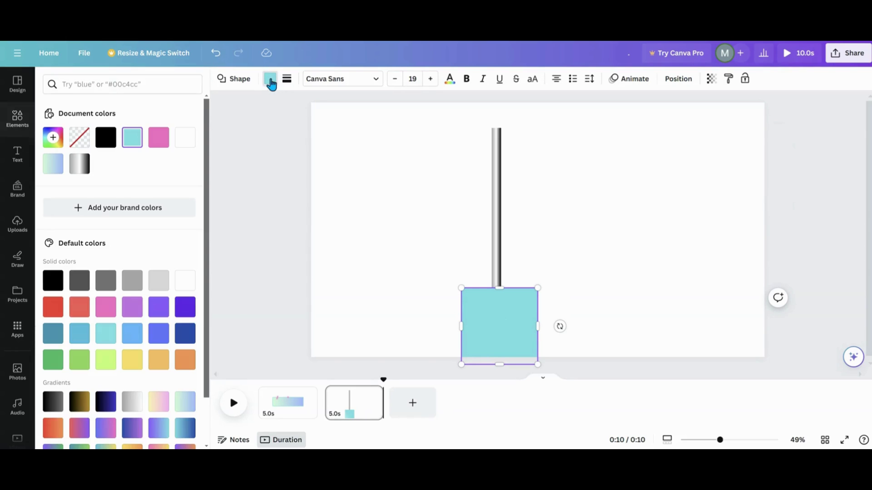
pyautogui.click(81, 179)
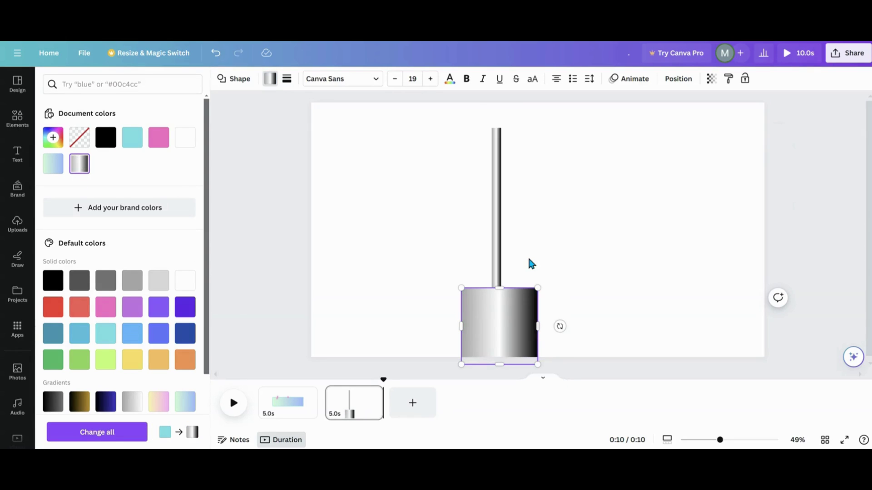
# - Move the glowing pink dot from the first page to the second page and place it at the bar's upper end
pyautogui.click(20, 122)
pyautogui.click(280, 387)
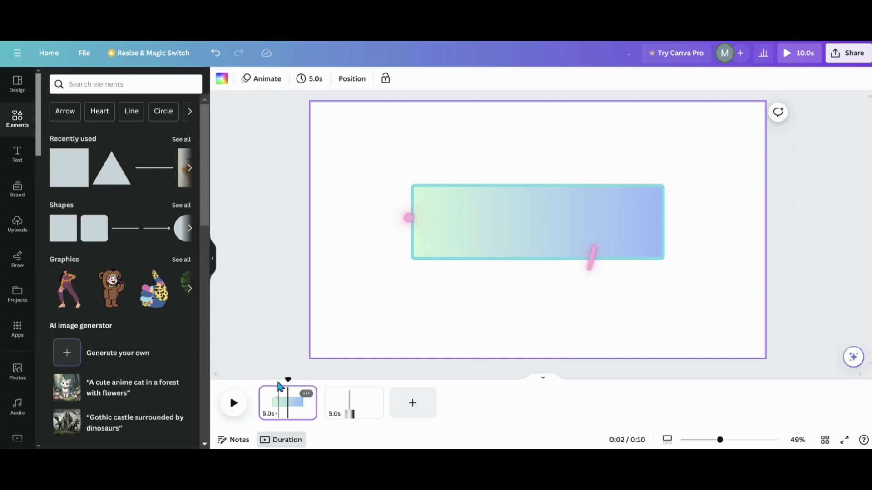
pyautogui.click(402, 217)
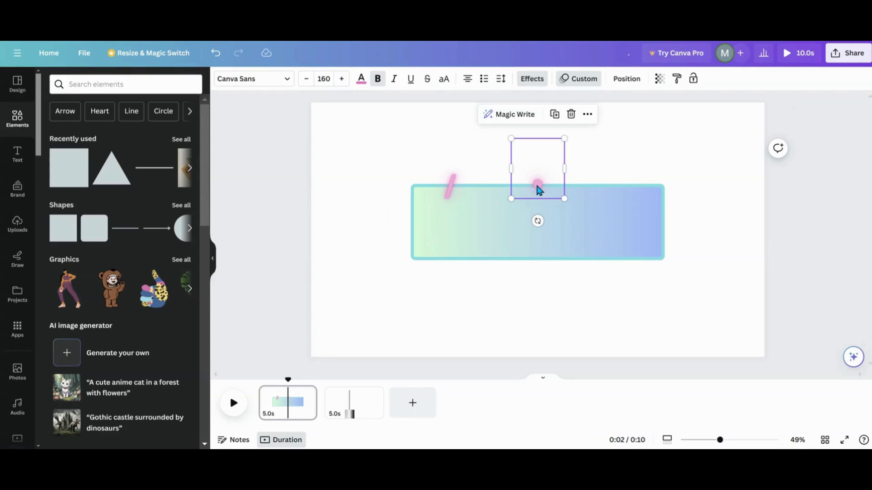
pyautogui.moveTo(532, 191); pyautogui.dragTo(356, 402)
pyautogui.moveTo(410, 262); pyautogui.dragTo(354, 402)
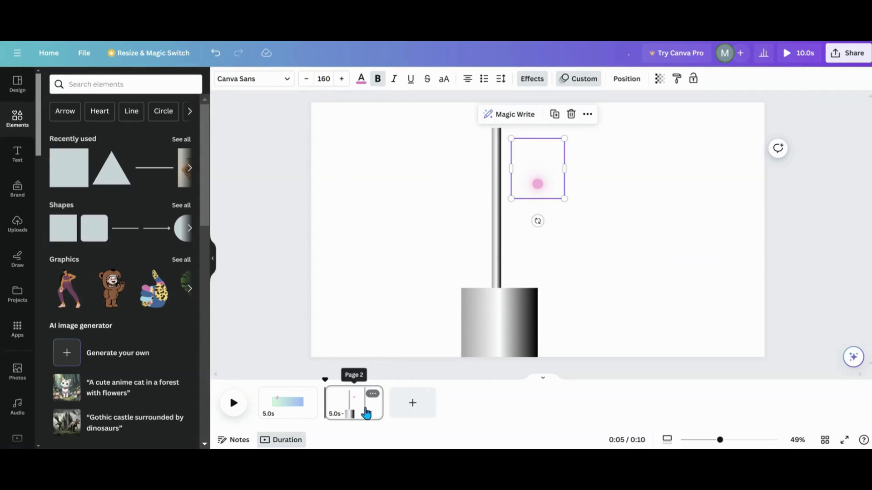
pyautogui.moveTo(538, 185); pyautogui.dragTo(501, 139)
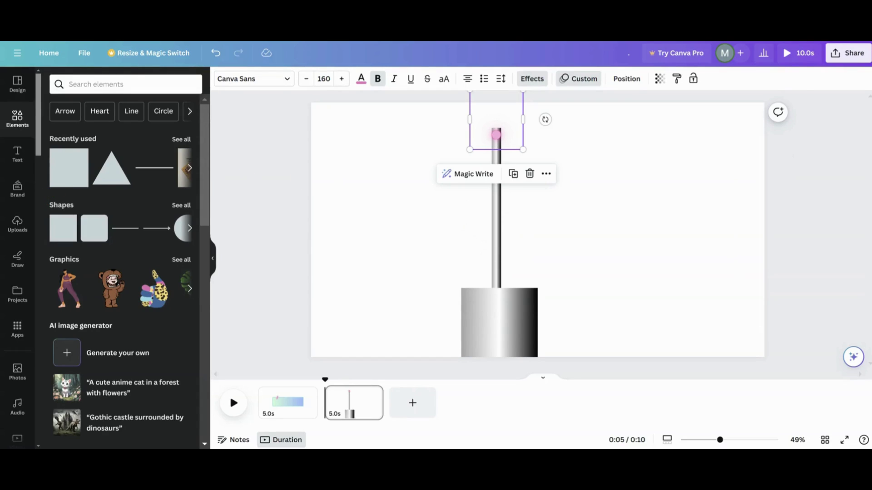
# - Add another square over the gradient square and flatten it into a thin teal strip along the page's lower edge
pyautogui.click(81, 188)
pyautogui.moveTo(551, 231); pyautogui.dragTo(514, 329)
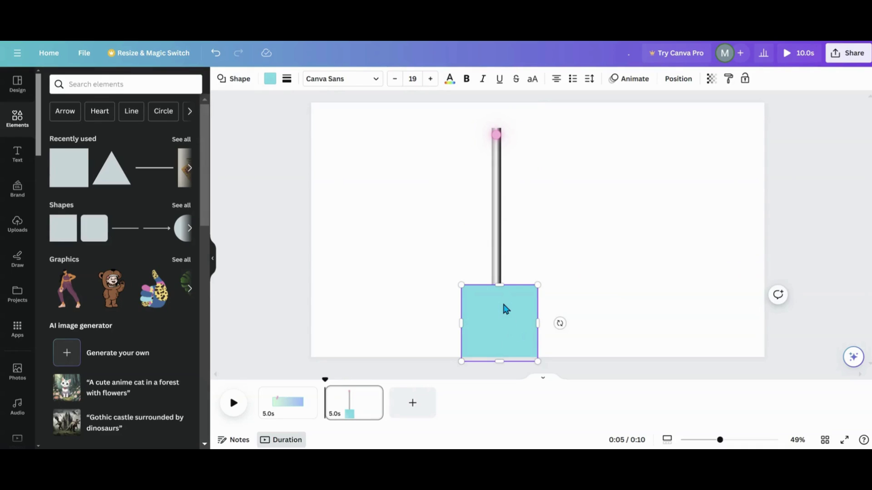
pyautogui.moveTo(499, 285); pyautogui.dragTo(497, 353)
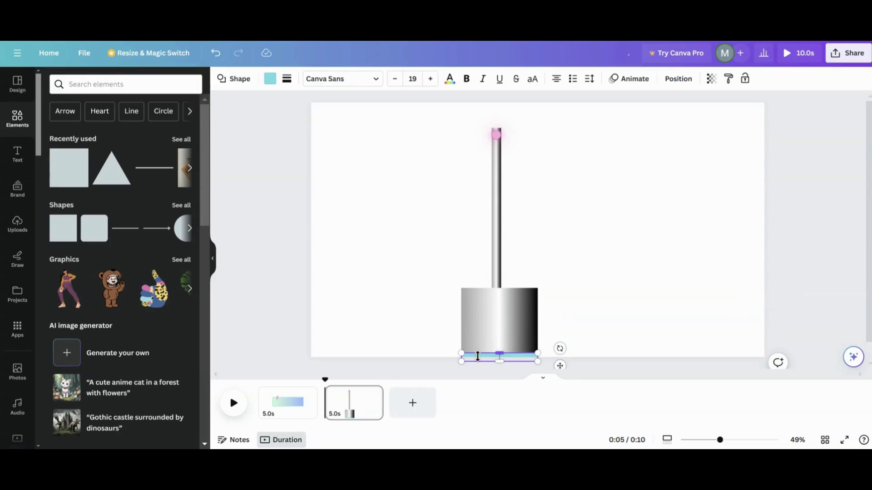
# - Move the teal strip beside the bar, enlarge it into a rectangle, and try out a duplicate placed below it
pyautogui.moveTo(562, 368); pyautogui.dragTo(679, 224)
pyautogui.moveTo(615, 211); pyautogui.dragTo(619, 157)
pyautogui.click(570, 195)
pyautogui.click(613, 190)
pyautogui.click(604, 132)
pyautogui.moveTo(606, 197); pyautogui.dragTo(598, 238)
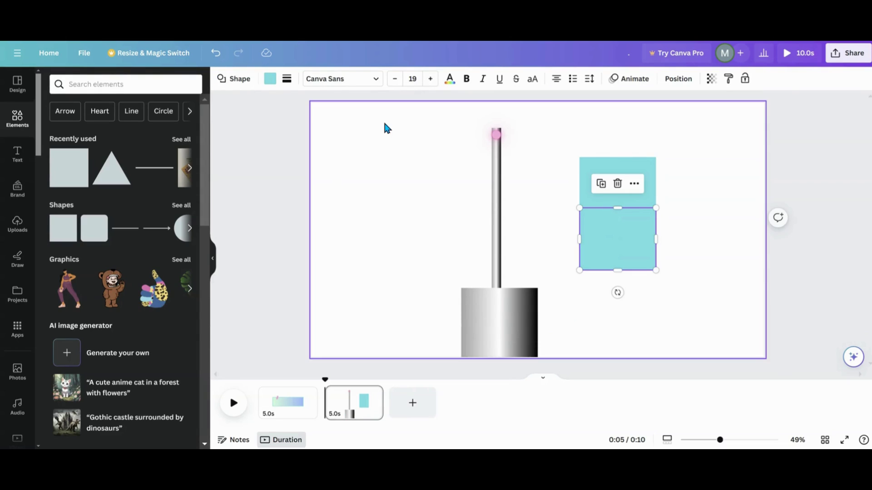
pyautogui.click(268, 82)
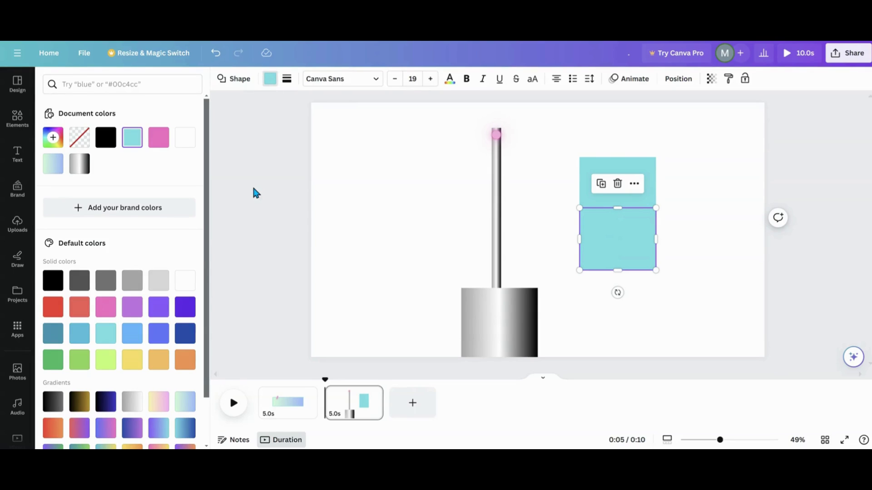
pyautogui.moveTo(592, 245); pyautogui.dragTo(605, 277)
pyautogui.click(631, 217)
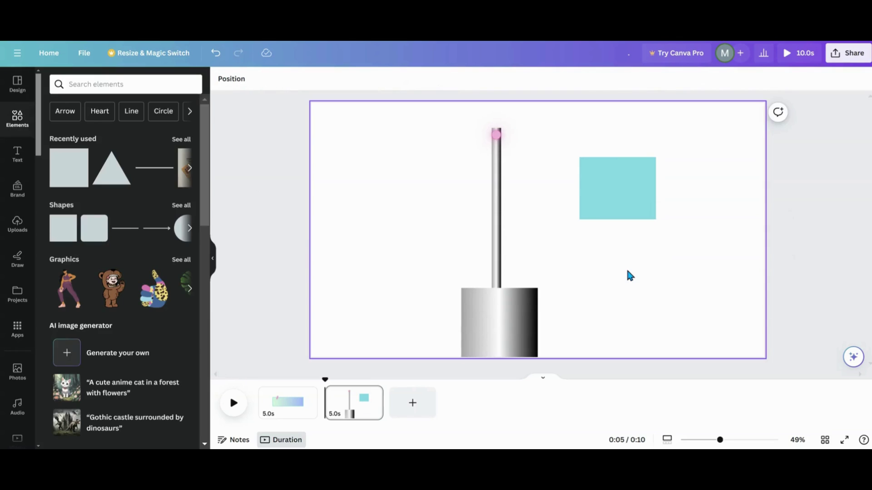
# - Fit the teal shape as a very thin strip along the gradient square's lower edge and recolour it pink
pyautogui.moveTo(619, 187); pyautogui.dragTo(490, 355)
pyautogui.click(407, 327)
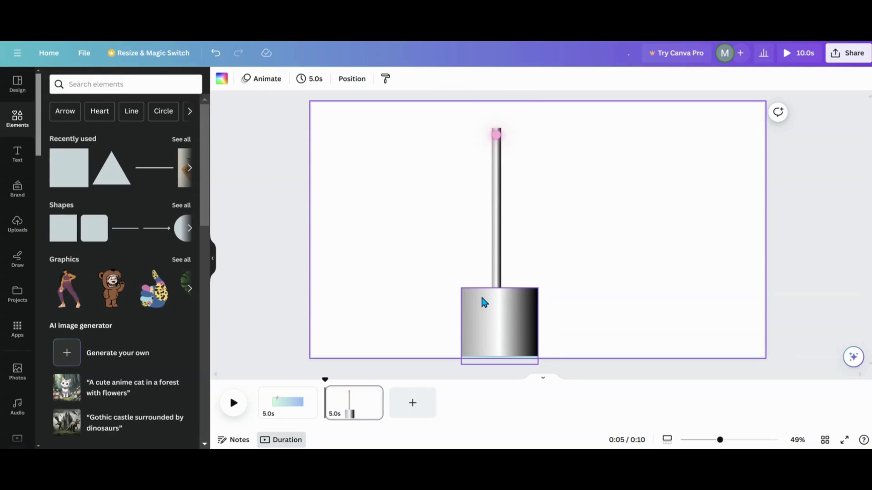
pyautogui.click(472, 361)
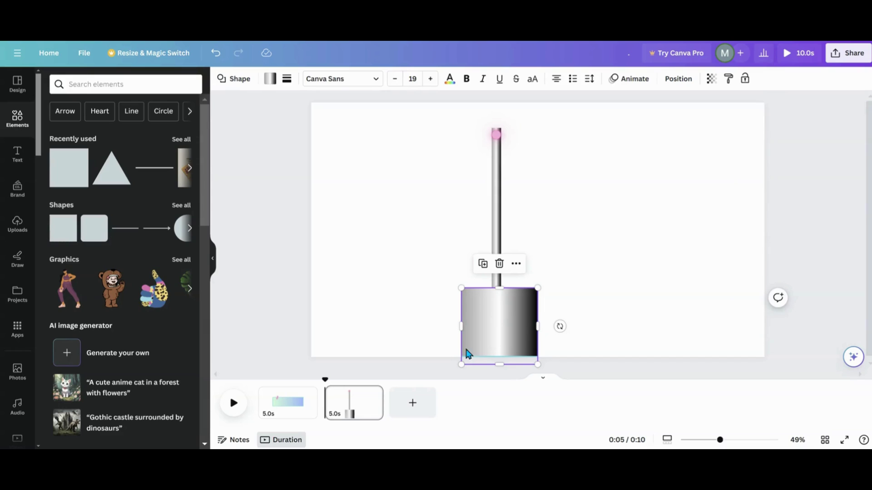
pyautogui.click(679, 79)
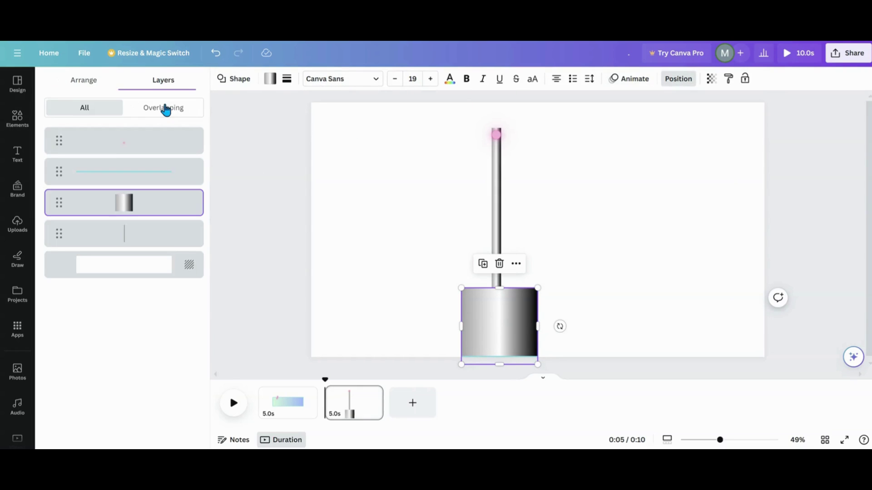
pyautogui.click(138, 183)
pyautogui.click(270, 79)
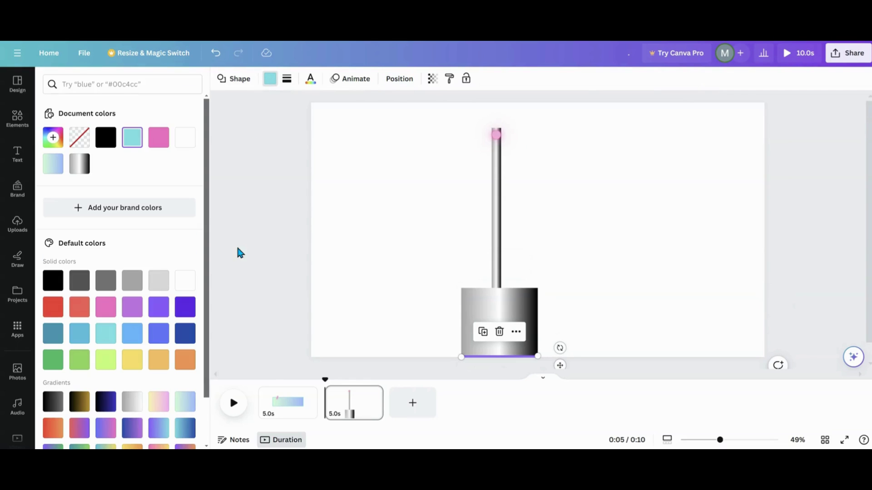
pyautogui.click(105, 309)
pyautogui.click(401, 265)
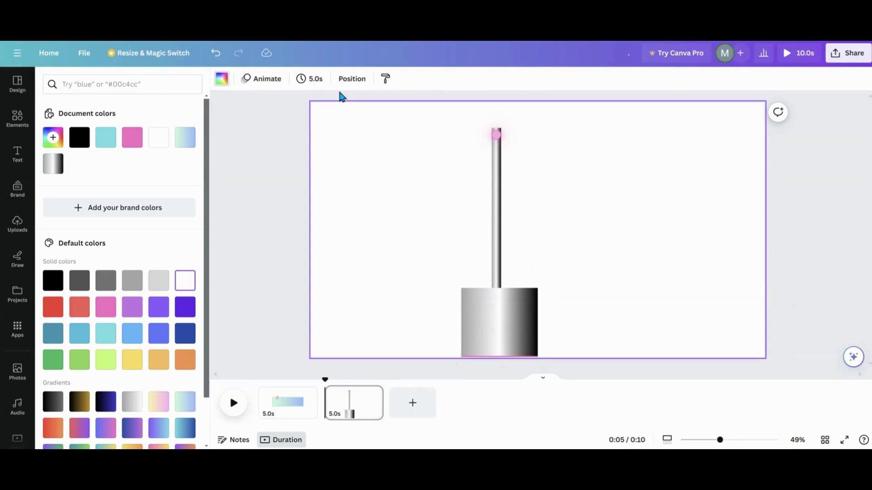
# - Select the glowing dot's layer and delete its existing custom animation path
pyautogui.click(351, 82)
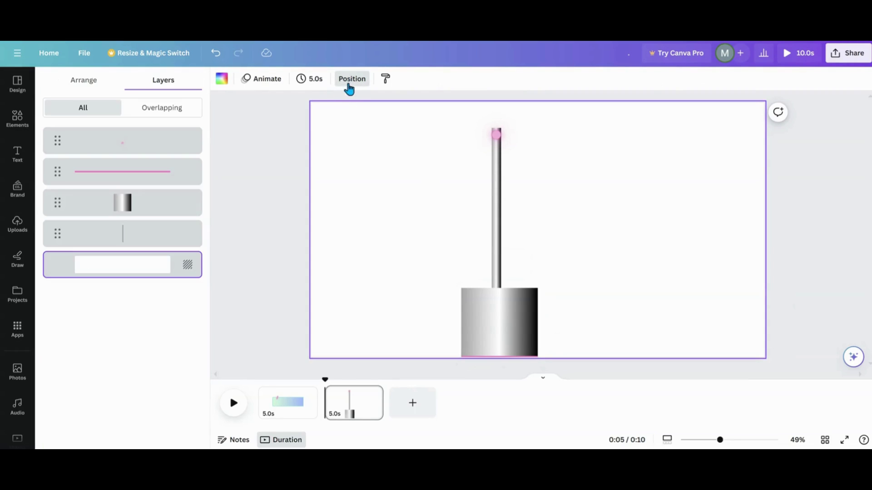
pyautogui.click(166, 150)
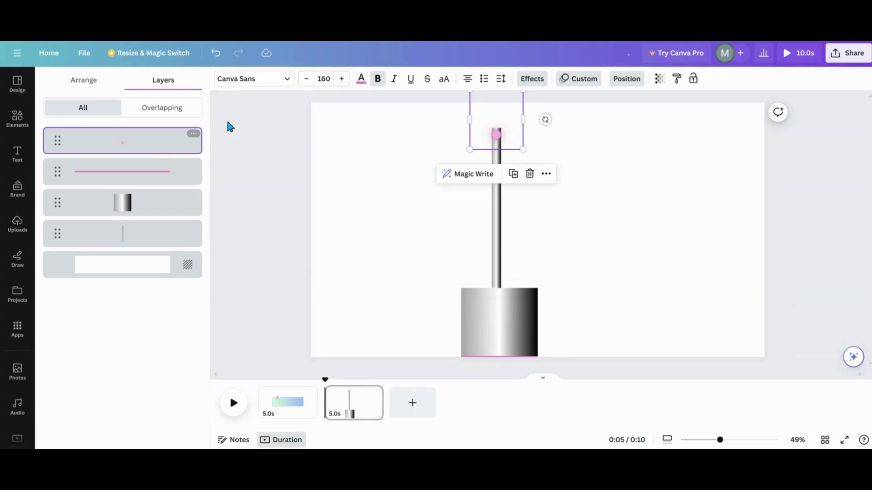
pyautogui.click(585, 83)
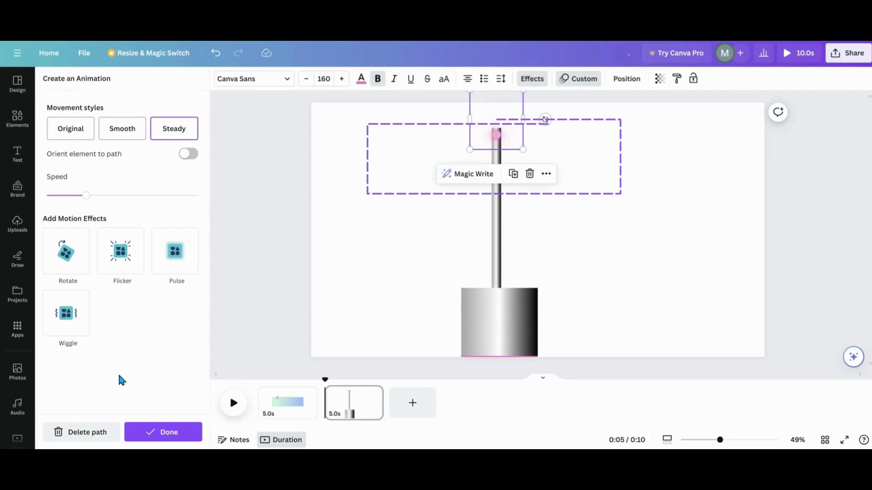
pyautogui.click(73, 433)
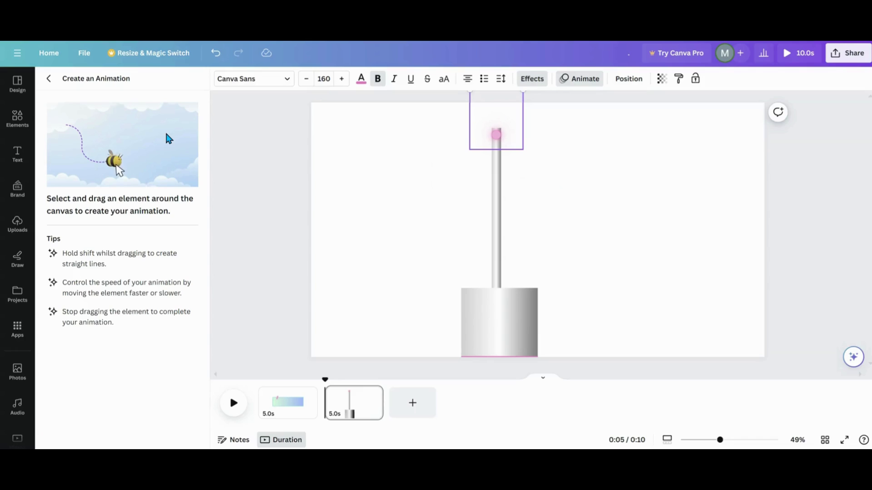
# - Create a straight downward motion path for the dot along the bar into the gradient square, using Steady movement
pyautogui.moveTo(500, 142); pyautogui.dragTo(498, 301)
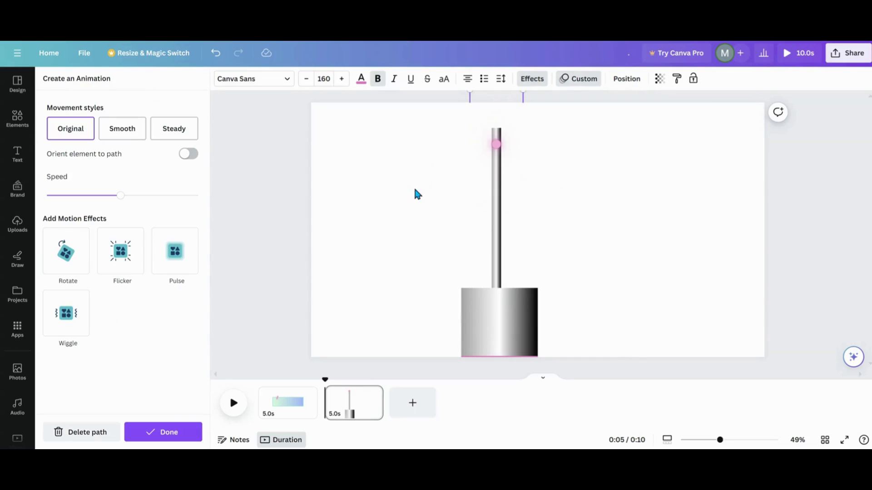
pyautogui.click(169, 134)
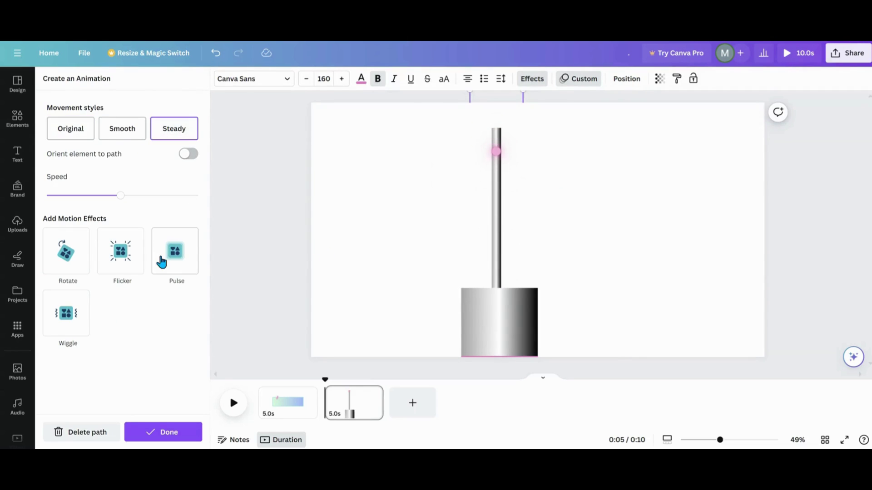
pyautogui.click(163, 437)
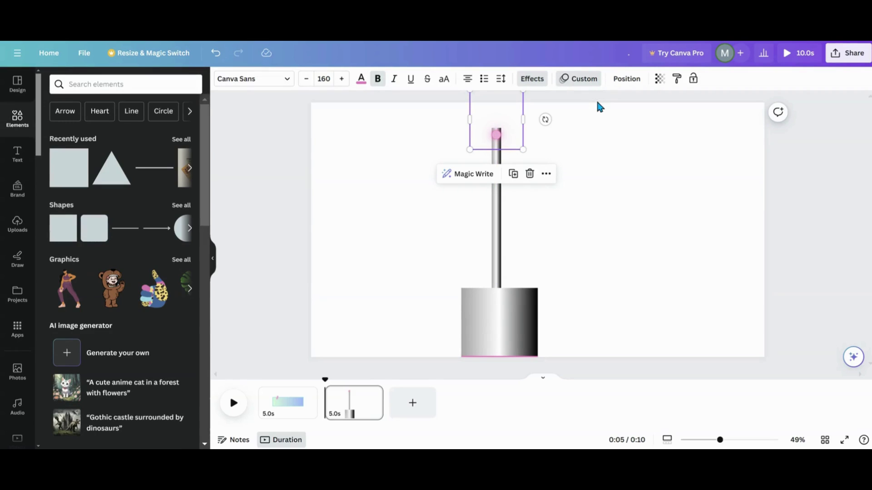
# - Place the glowing dot's layer directly beneath the gradient square's layer and preview the second page
pyautogui.click(618, 85)
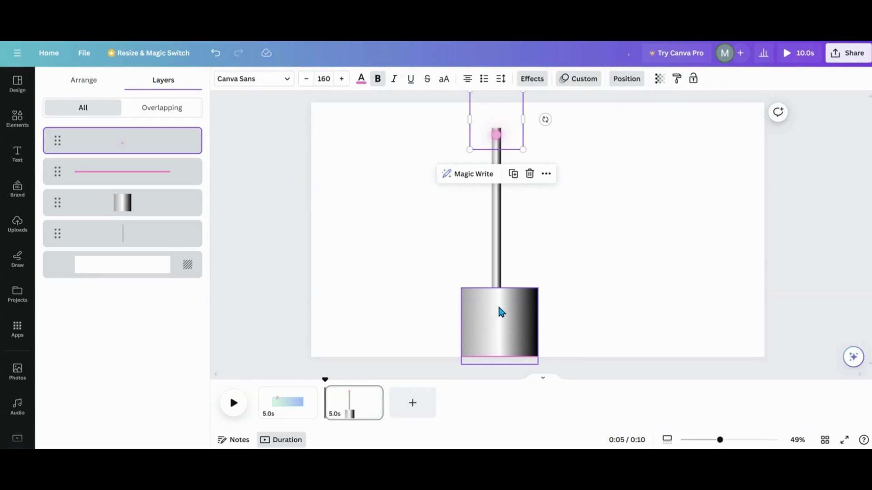
pyautogui.moveTo(155, 157); pyautogui.dragTo(139, 239)
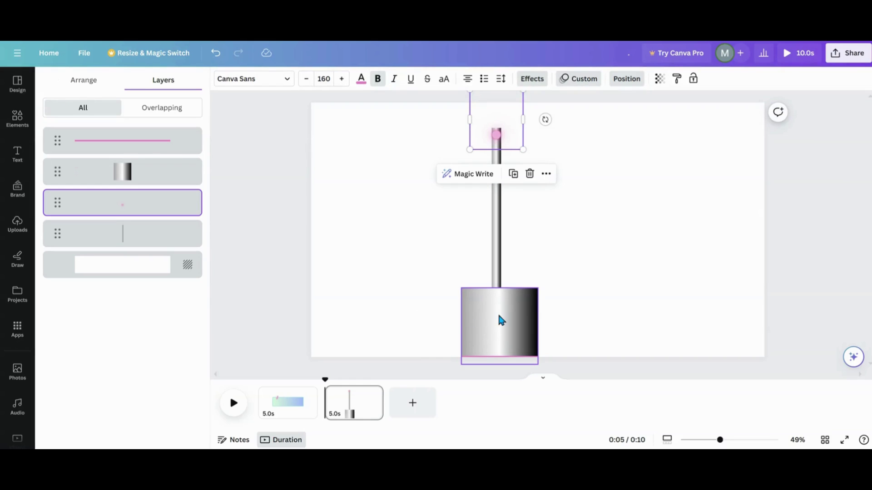
pyautogui.click(331, 402)
pyautogui.click(236, 412)
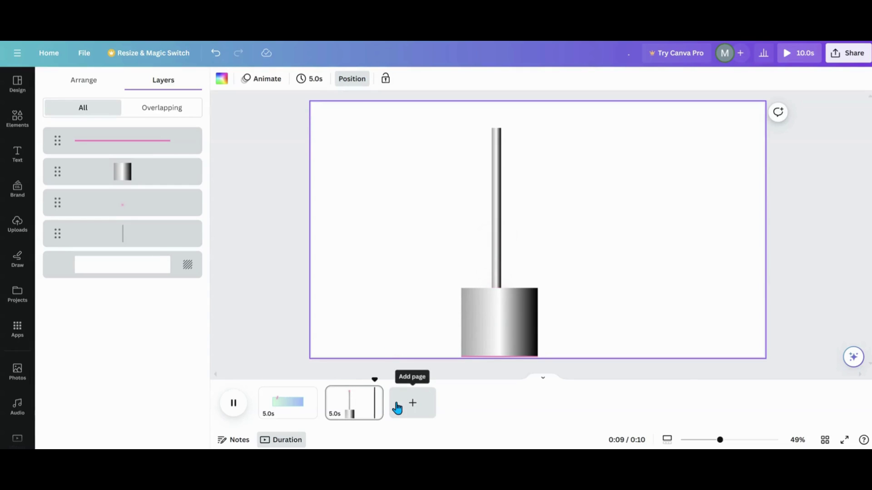
# - Duplicate the second page and stretch the copy's pink strip upward over about two thirds of the gradient square
pyautogui.click(373, 394)
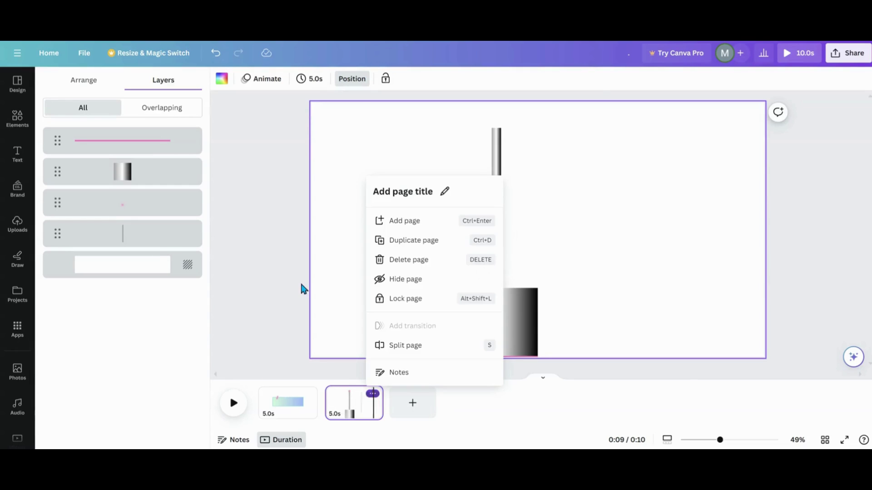
pyautogui.click(398, 241)
pyautogui.click(503, 354)
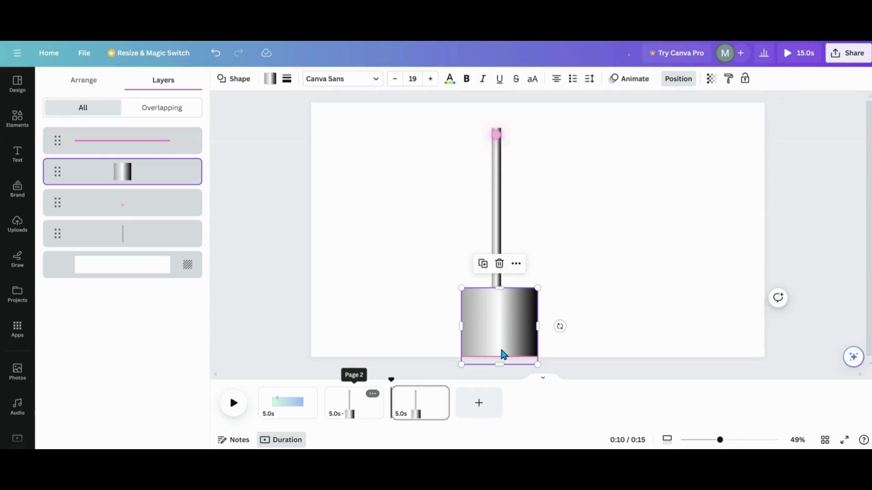
pyautogui.click(76, 143)
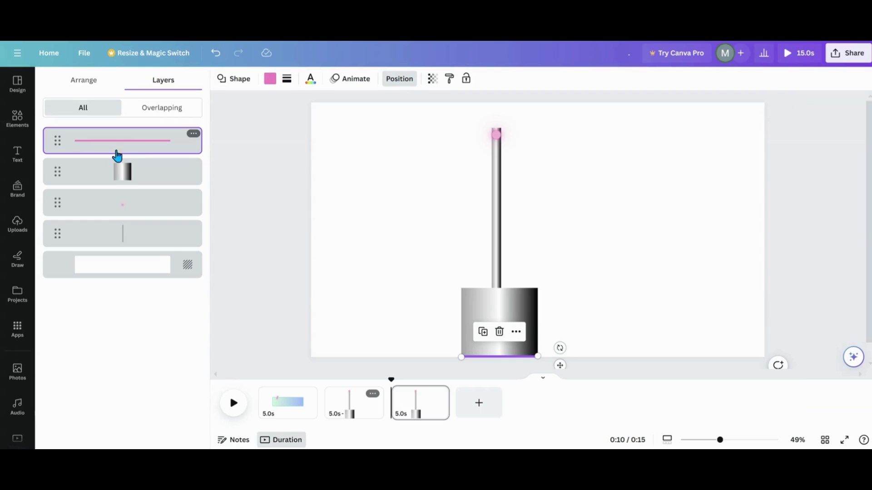
pyautogui.moveTo(502, 355); pyautogui.dragTo(505, 311)
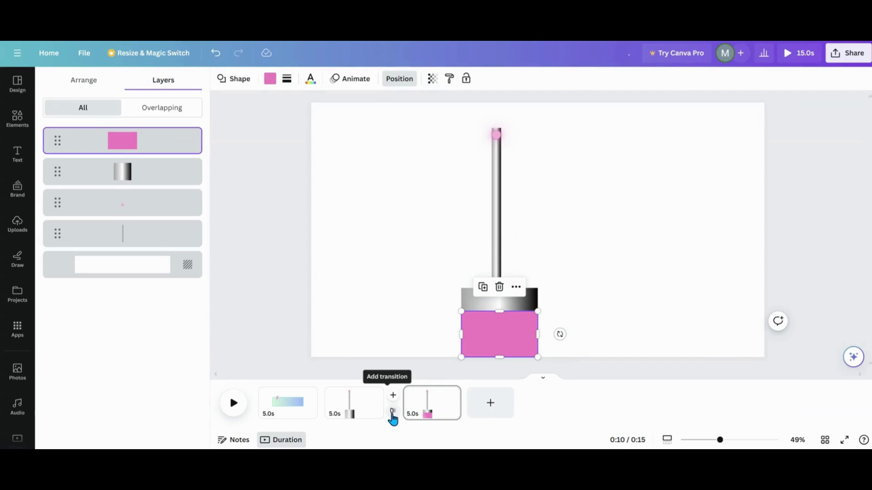
# - Add a Match & Move transition lasting 2.4 seconds between the second and third pages and preview it
pyautogui.click(391, 414)
pyautogui.click(64, 262)
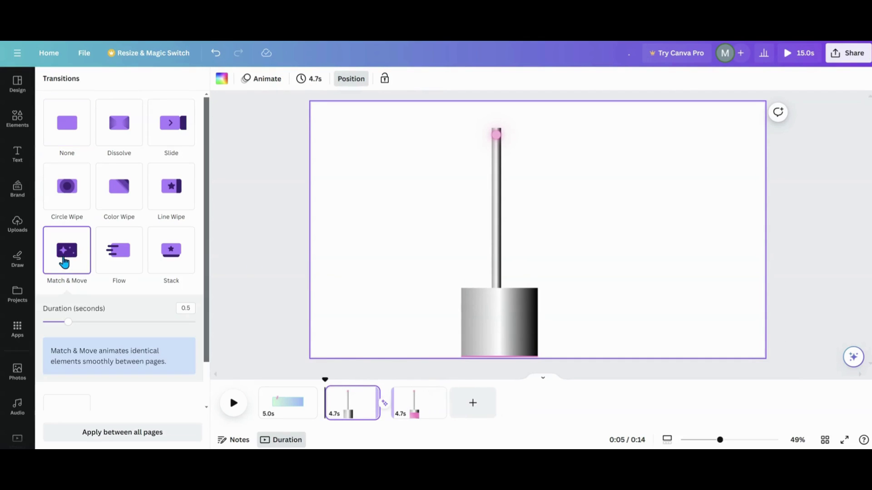
pyautogui.moveTo(71, 323); pyautogui.dragTo(189, 322)
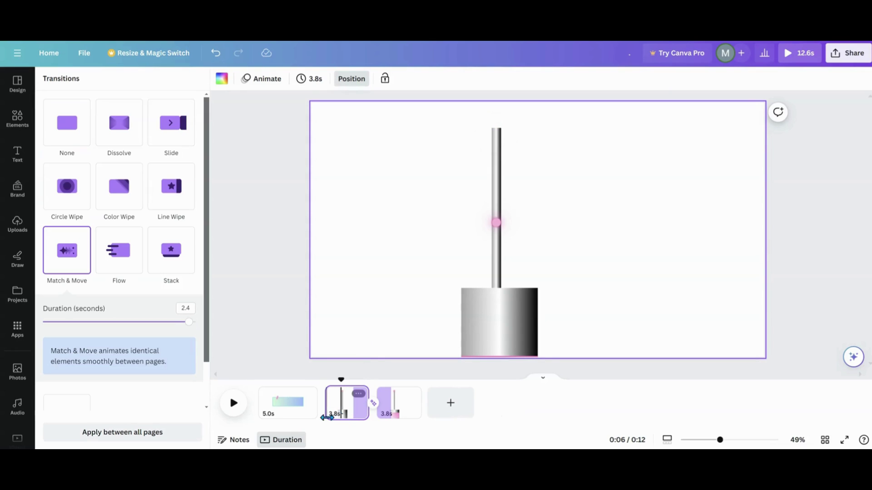
pyautogui.click(233, 409)
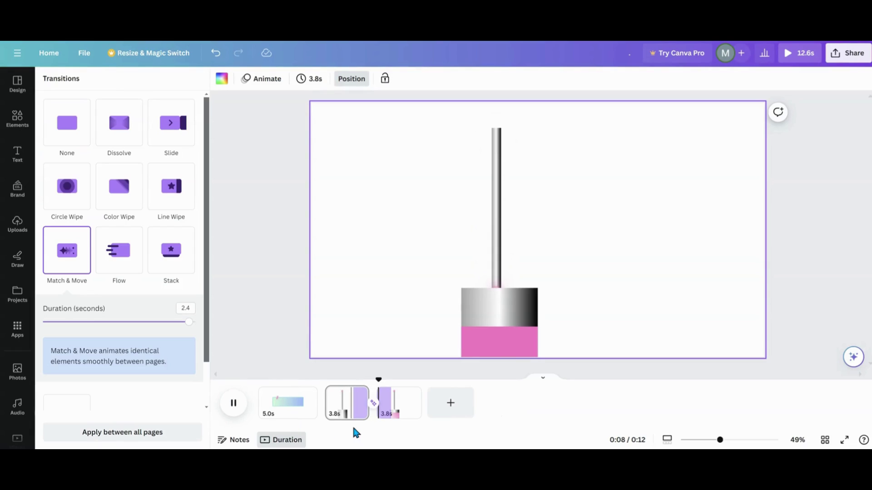
pyautogui.click(363, 415)
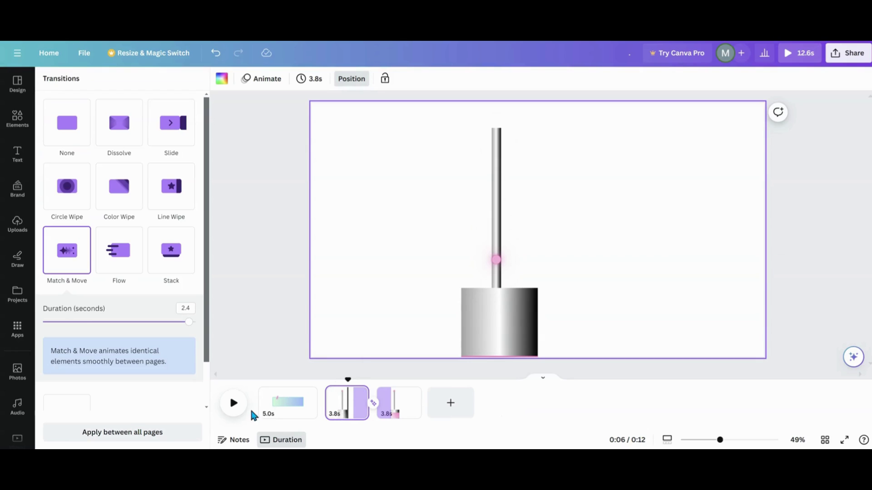
pyautogui.click(234, 410)
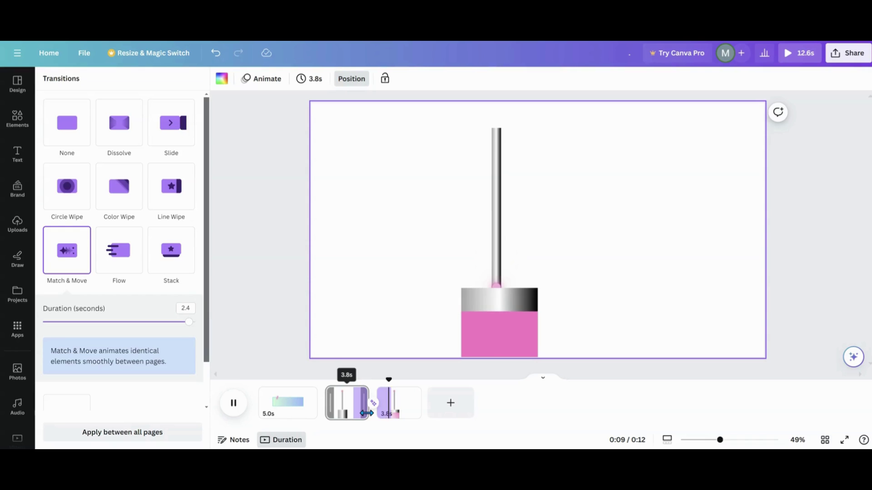
# - Try durations of 3.5 s and 5.2 s for the second page and preview the transition timing
pyautogui.moveTo(365, 413); pyautogui.dragTo(363, 412)
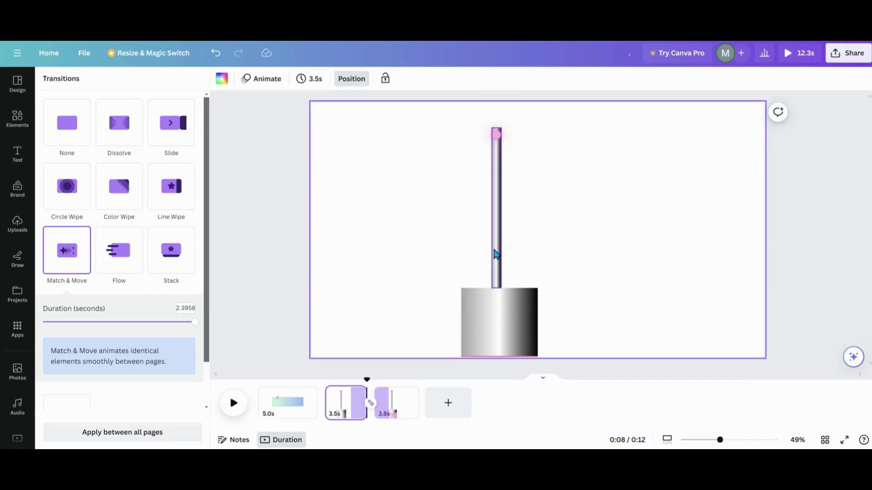
pyautogui.click(356, 396)
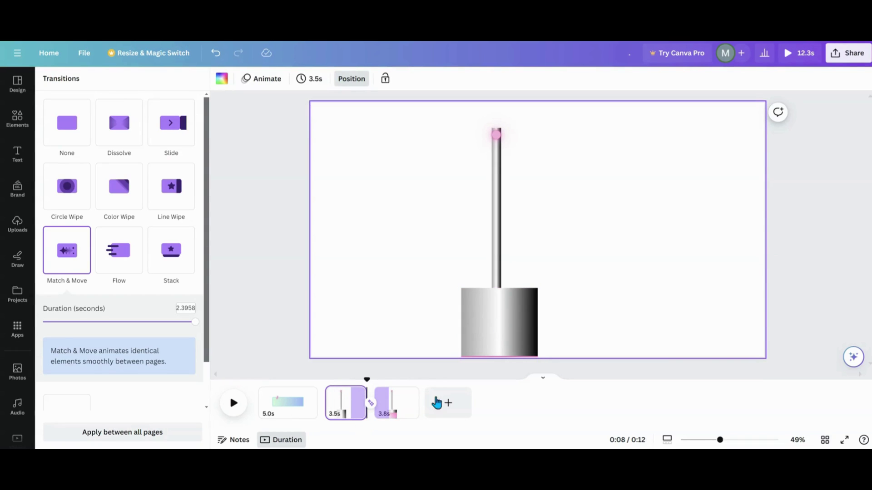
pyautogui.moveTo(365, 410); pyautogui.dragTo(386, 409)
pyautogui.click(362, 417)
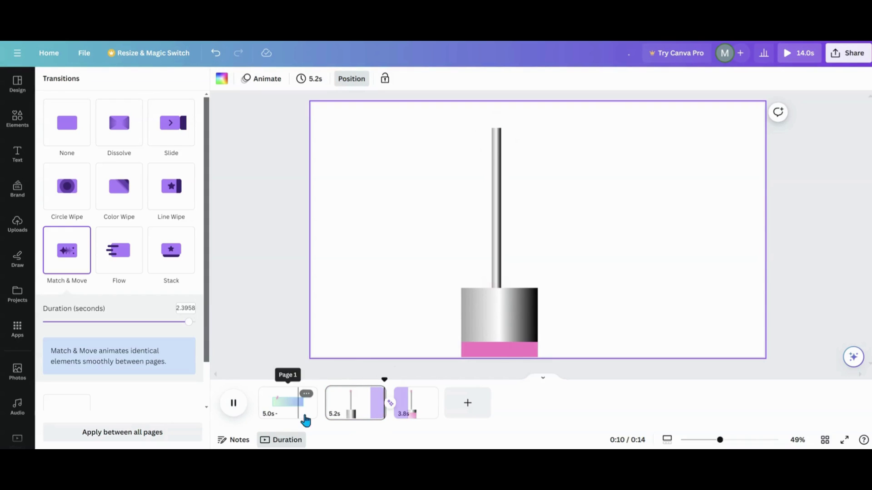
# - Shorten the second page to 2.6 s, extend it to 3.4 s, and preview the timing after each change
pyautogui.moveTo(379, 415); pyautogui.dragTo(341, 415)
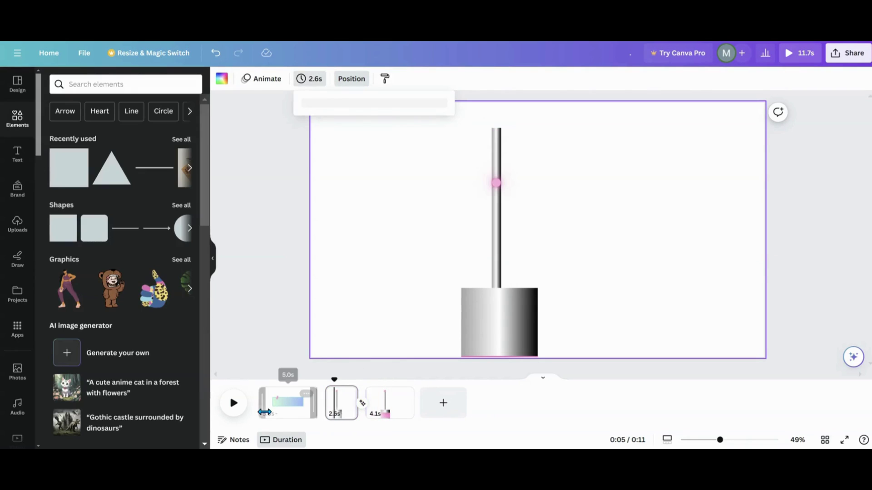
pyautogui.click(233, 403)
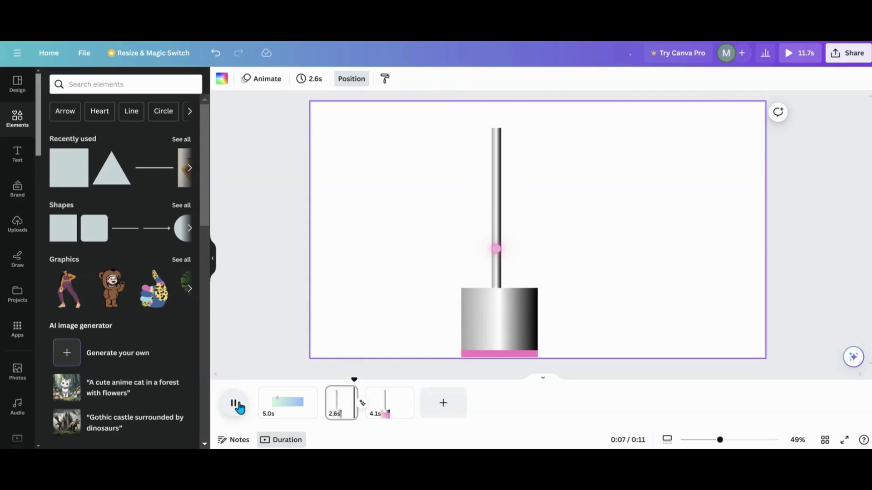
pyautogui.moveTo(358, 409); pyautogui.dragTo(364, 410)
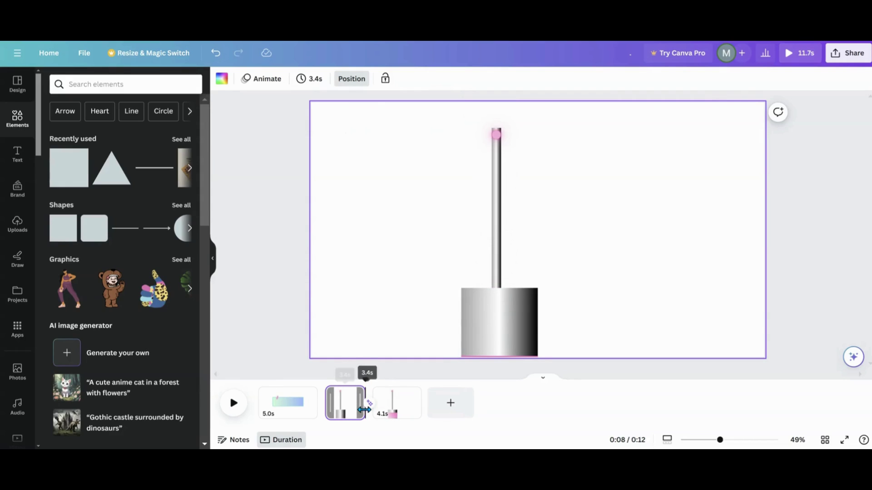
pyautogui.click(339, 421)
pyautogui.click(234, 407)
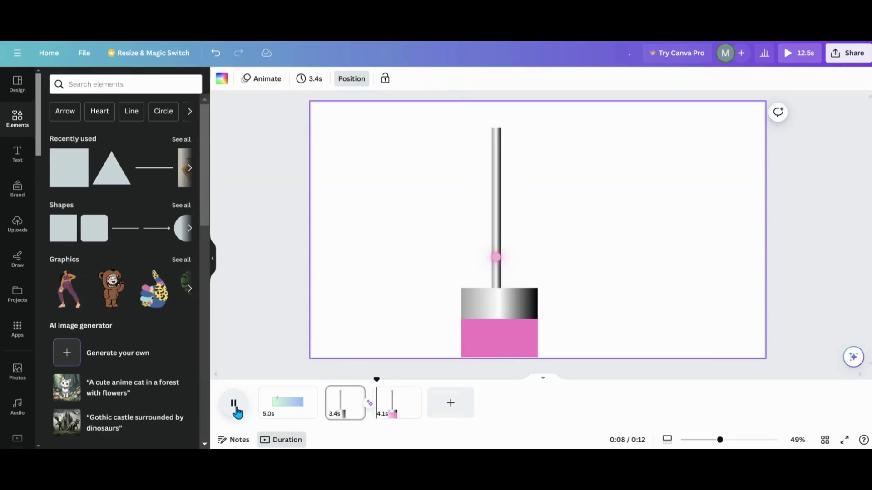
# - Delete the glowing dot's layer from the third page and preview the animation from the second page
pyautogui.click(393, 415)
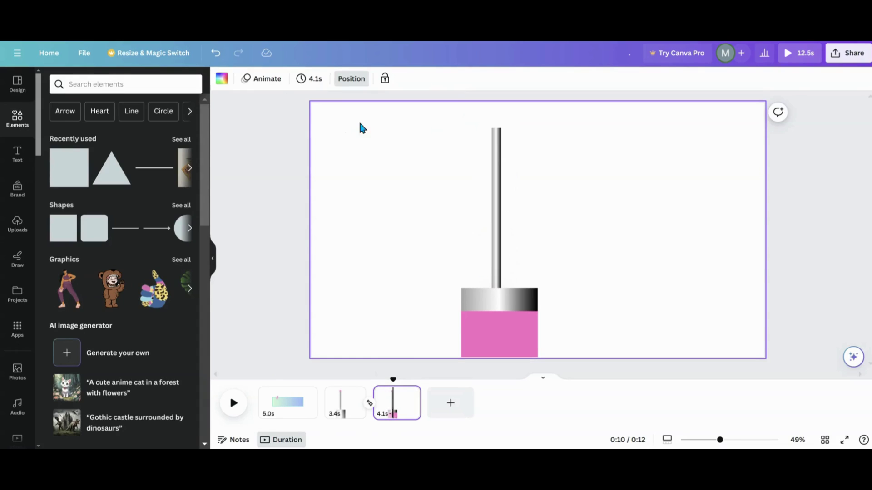
pyautogui.click(344, 86)
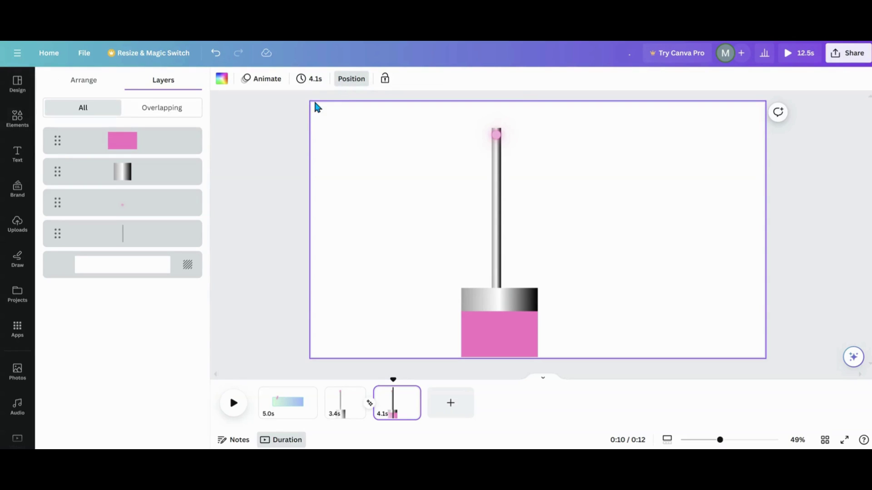
pyautogui.click(172, 212)
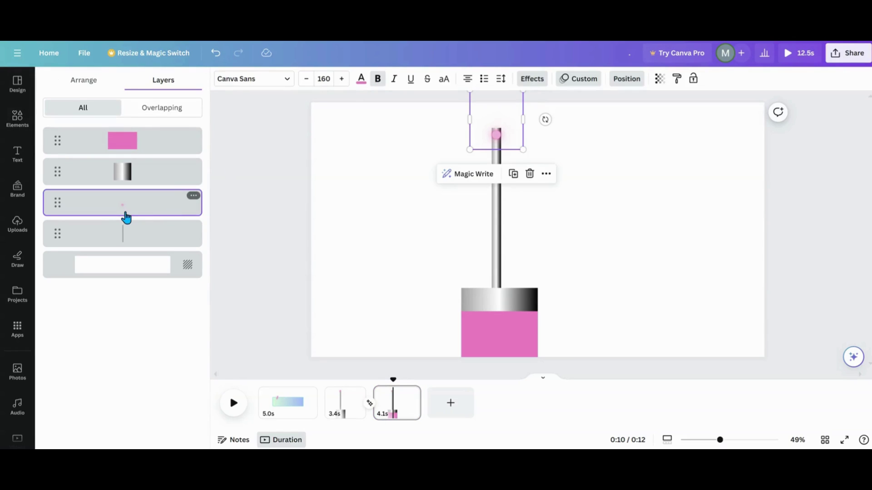
pyautogui.click(529, 176)
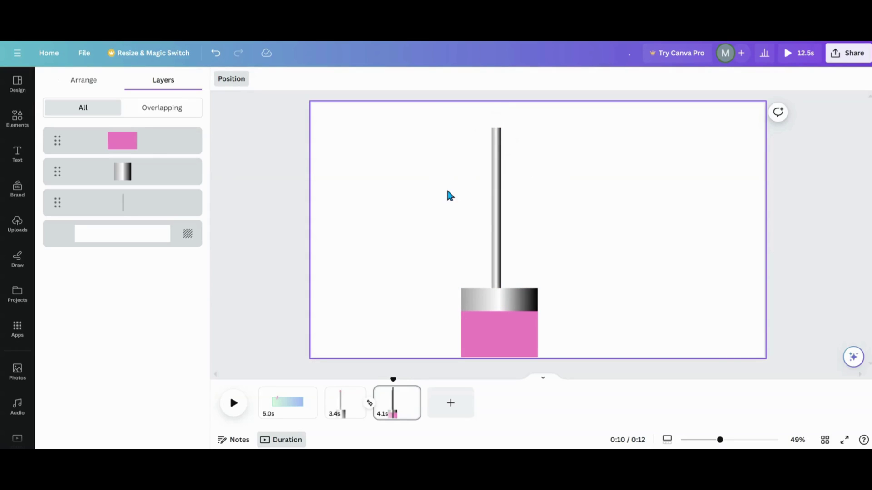
pyautogui.click(340, 410)
pyautogui.click(230, 411)
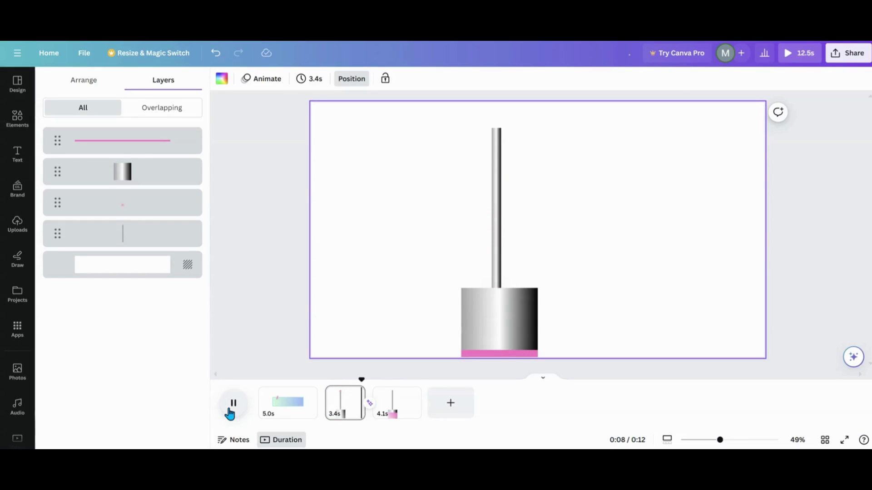